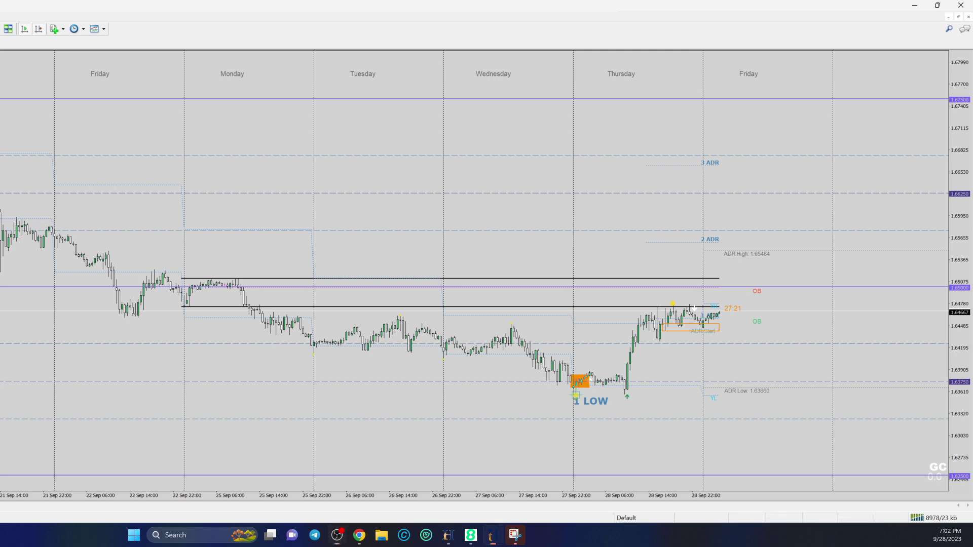
- Cycle the chart from the 1.64 pair to the next instrument, trading near 4300
{"action": "key", "text": "ctrl+Tab"}
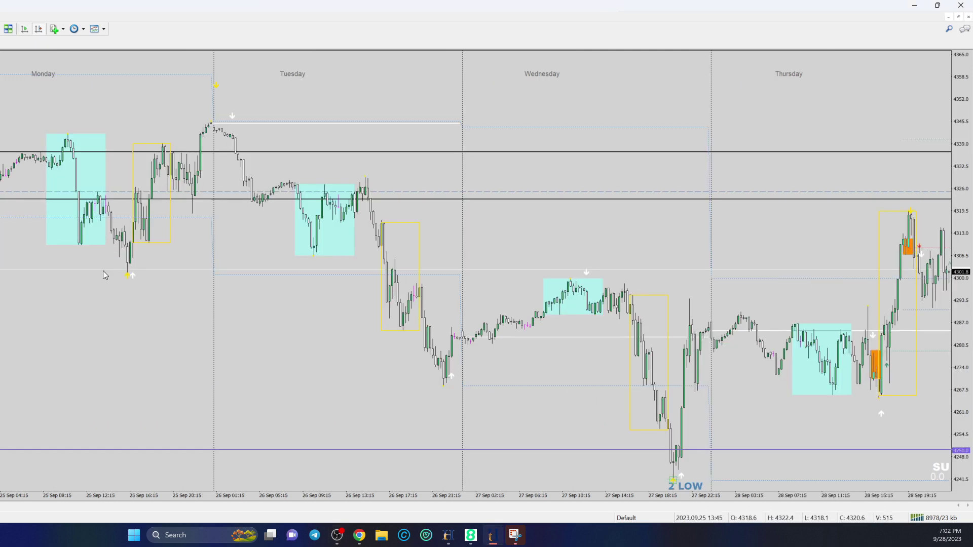
- Show the latest ~4300 bars on a wider price scale, with the NAS 100 post window alongside
{"action": "key", "text": "End"}
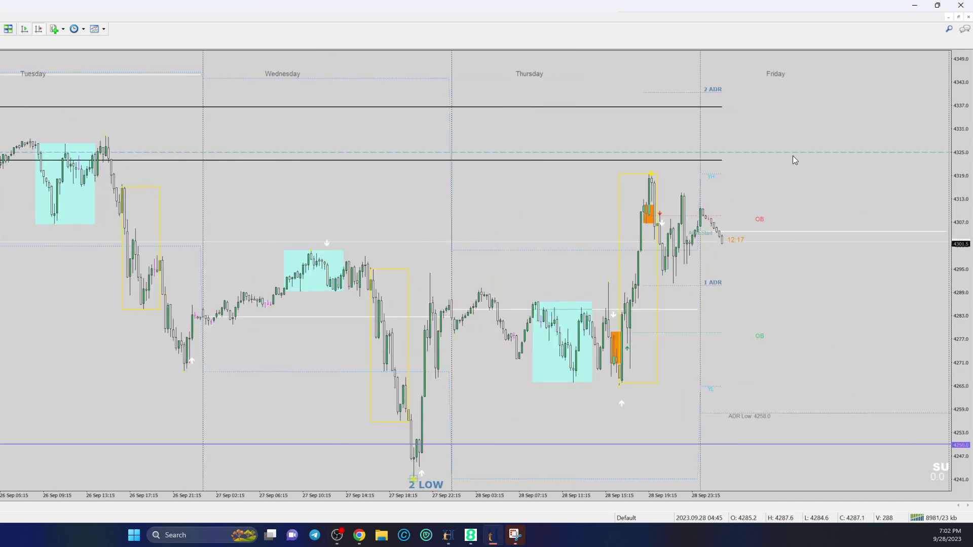
{"action": "left_click_drag", "start_coordinate": [954, 73], "coordinate": [953, 337]}
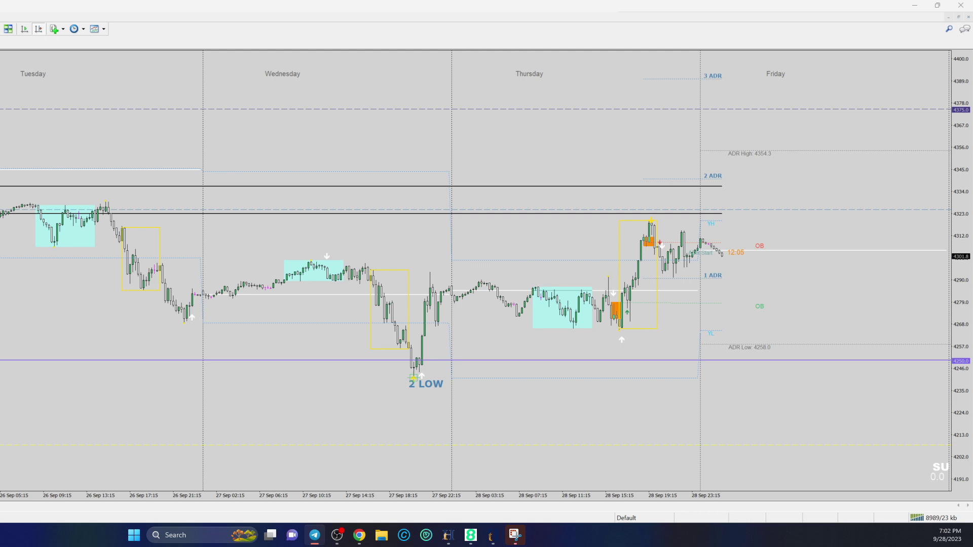
{"action": "key", "text": "alt+Tab"}
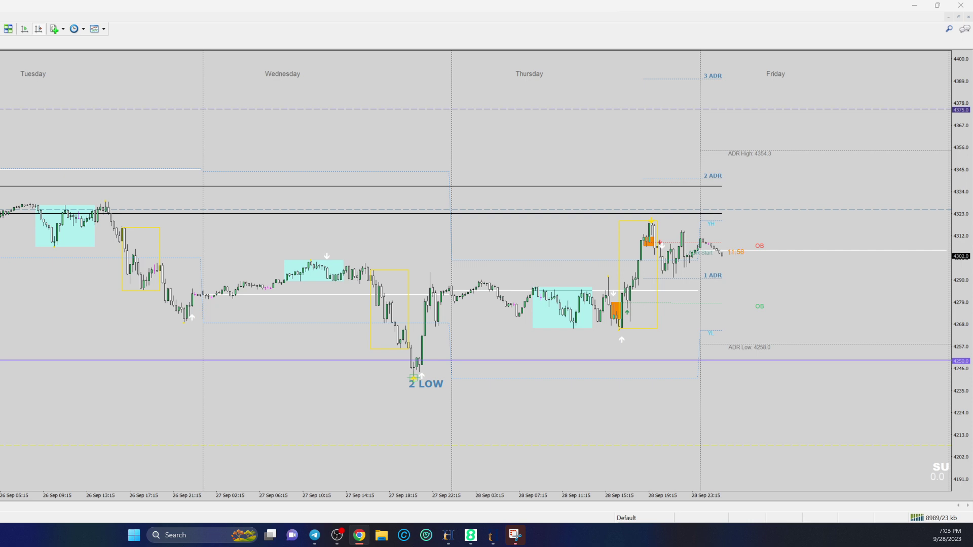
{"action": "left_click_drag", "start_coordinate": [972, 21], "coordinate": [96, 21]}
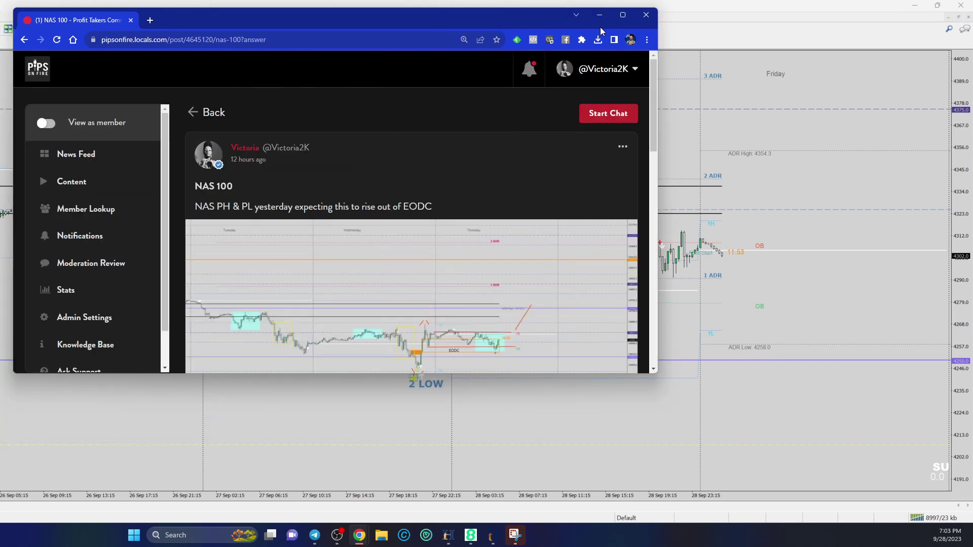
- Maximize the browser and view the NAS 100 post's chart image enlarged, then close it
{"action": "left_click", "coordinate": [623, 15]}
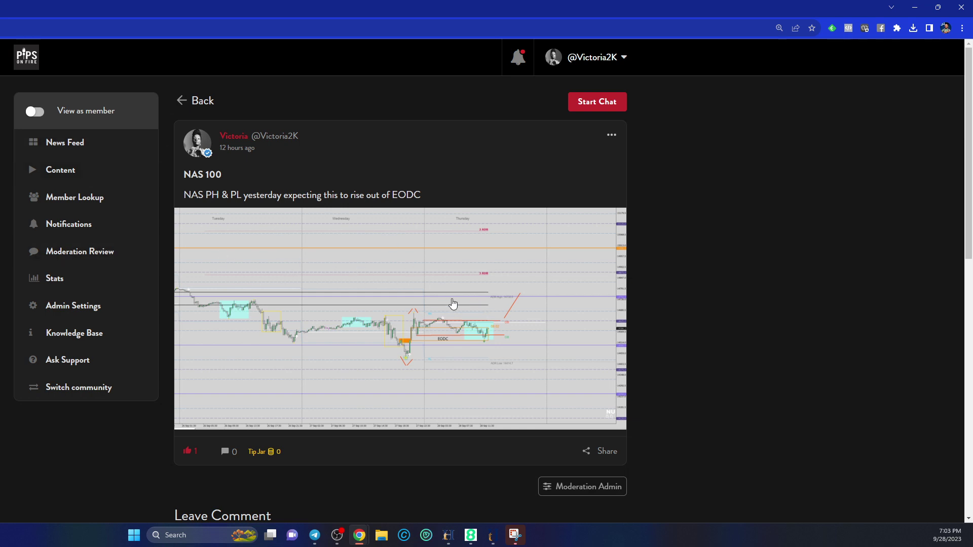
{"action": "scroll", "coordinate": [452, 304], "scroll_direction": "down", "scroll_amount": 2}
{"action": "scroll", "coordinate": [452, 304], "scroll_direction": "up", "scroll_amount": 1}
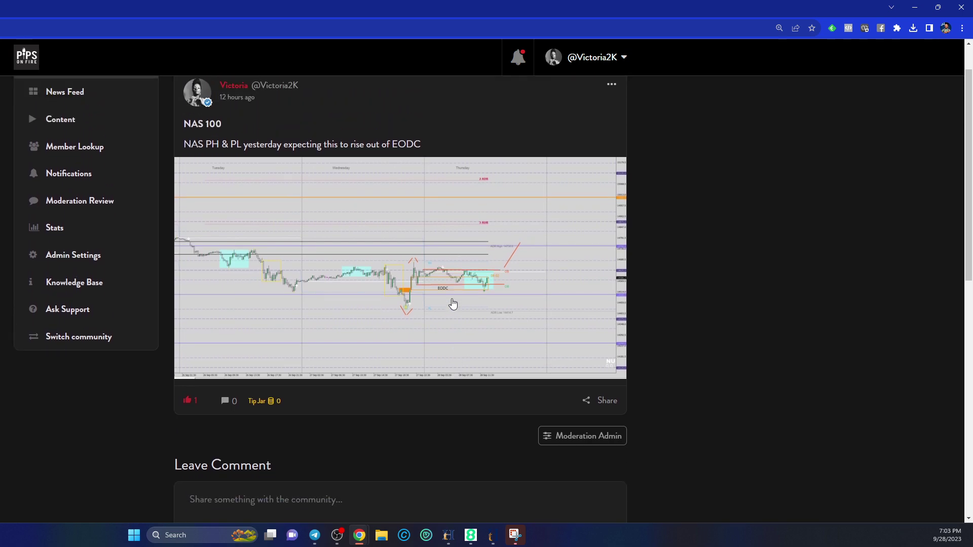
{"action": "left_click", "coordinate": [448, 273]}
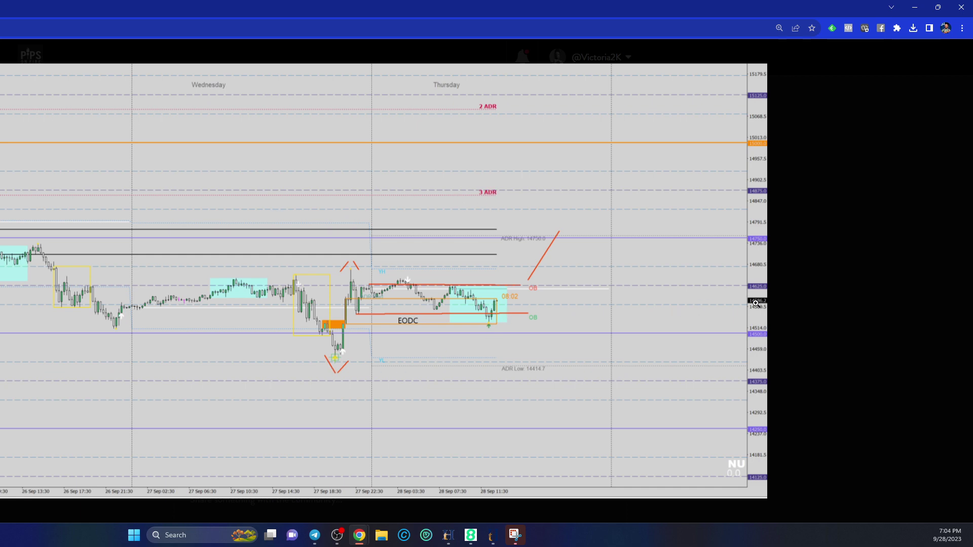
{"action": "left_click", "coordinate": [819, 315]}
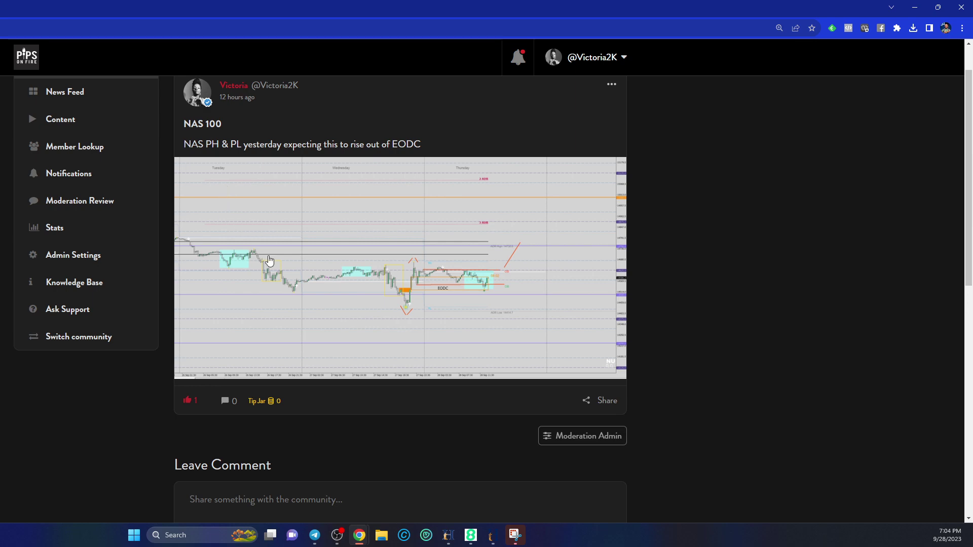
- View the RESULTS comment's chart enlarged, then restore the browser to a small window
{"action": "scroll", "coordinate": [267, 258], "scroll_direction": "down", "scroll_amount": 10}
{"action": "left_click", "coordinate": [320, 253]}
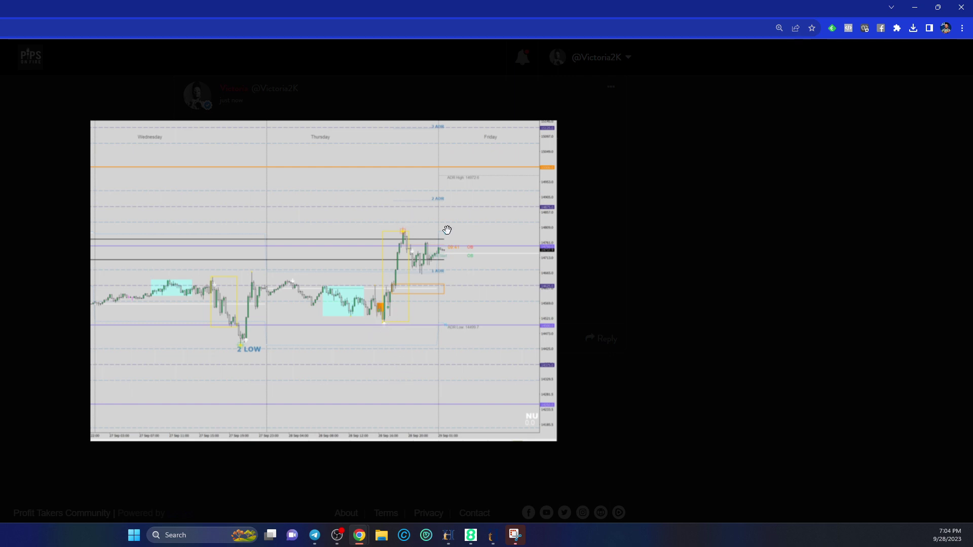
{"action": "left_click", "coordinate": [635, 233]}
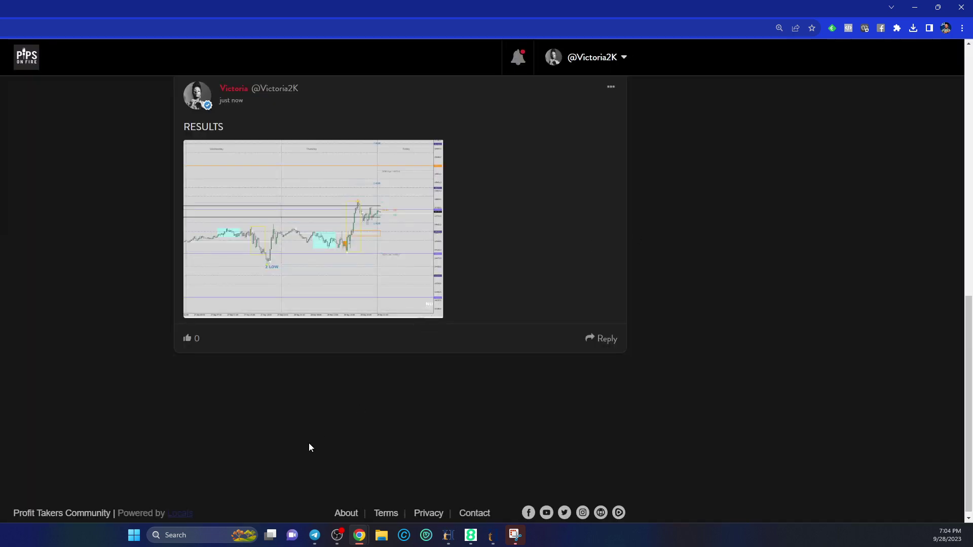
{"action": "double_click", "coordinate": [71, 9]}
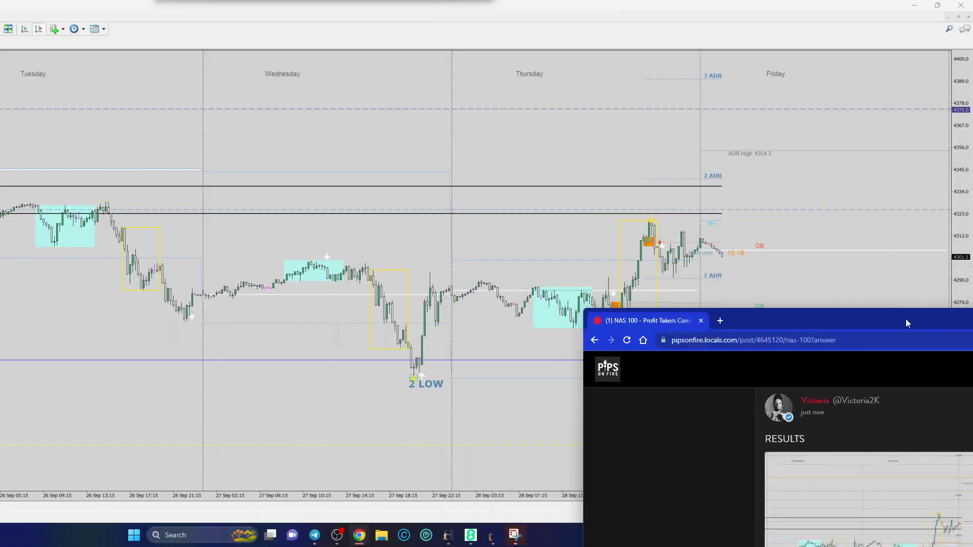
- Return to the ~4300 chart and compress its price scale to about 4172–4419
{"action": "left_click", "coordinate": [529, 351]}
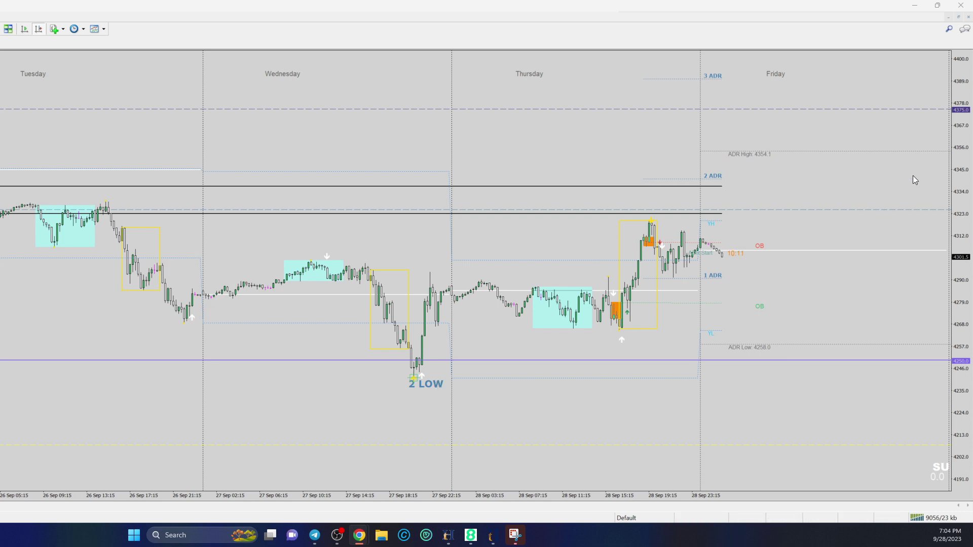
{"action": "left_click_drag", "start_coordinate": [964, 172], "coordinate": [964, 223]}
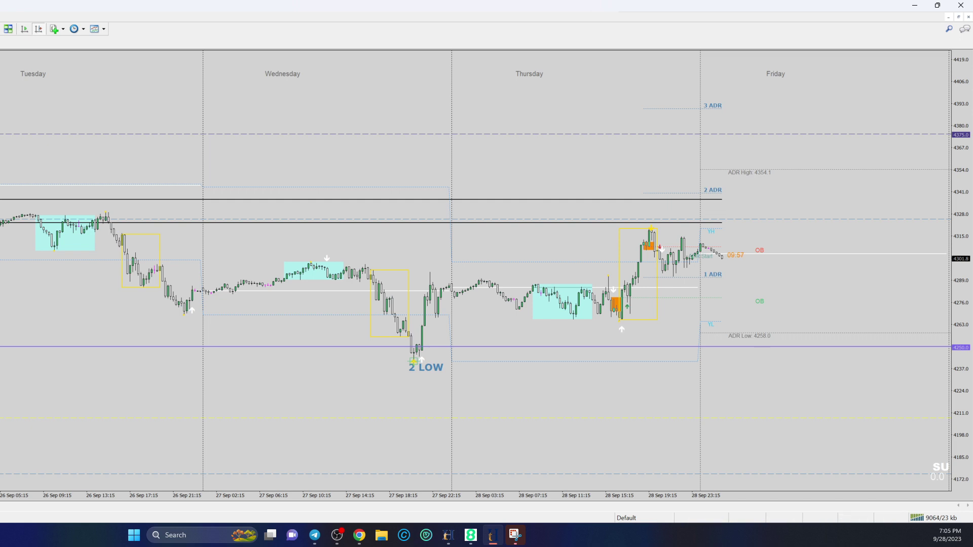
- Draw two red horizontal levels across Thursday and delete the stray red trend line
{"action": "left_click_drag", "start_coordinate": [524, 285], "coordinate": [625, 289]}
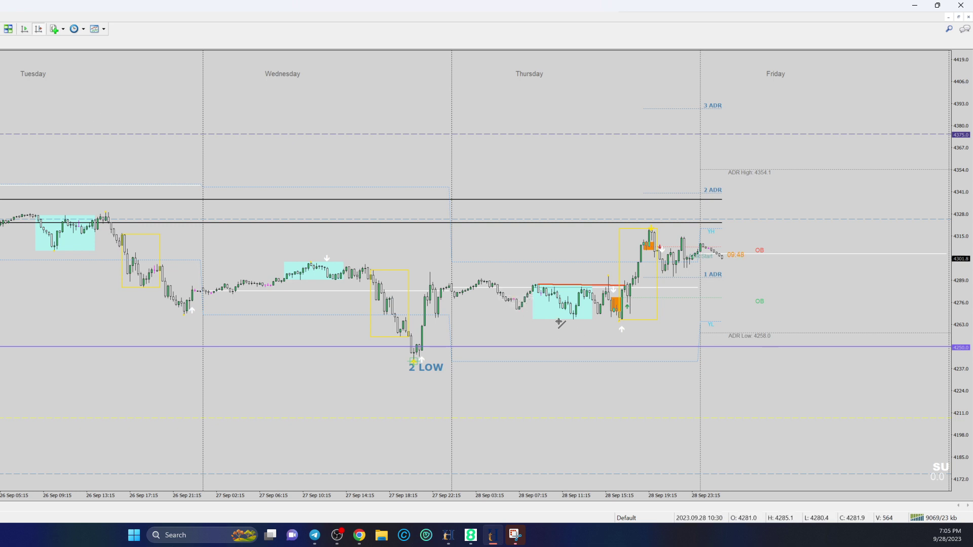
{"action": "left_click_drag", "start_coordinate": [539, 319], "coordinate": [641, 319]}
{"action": "left_click_drag", "start_coordinate": [619, 324], "coordinate": [636, 290]}
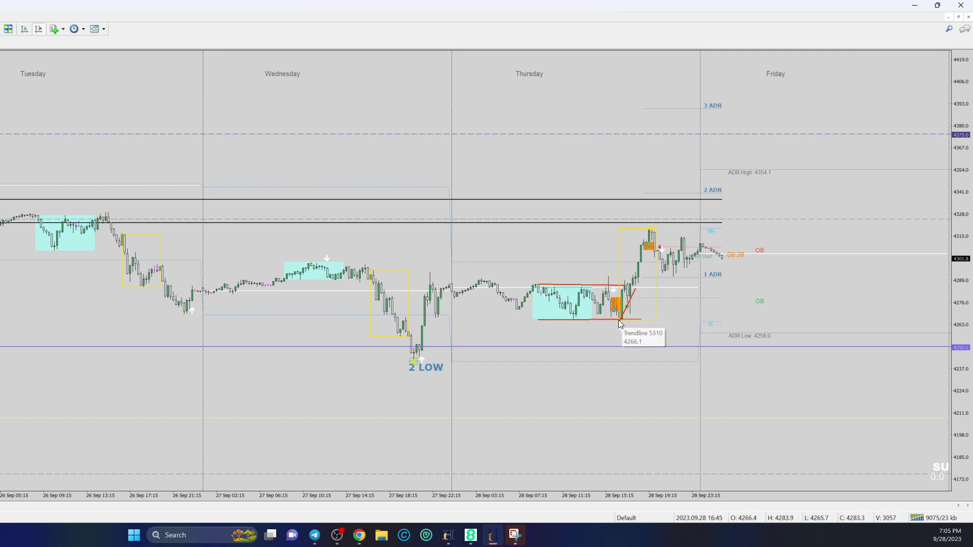
{"action": "double_click", "coordinate": [635, 289]}
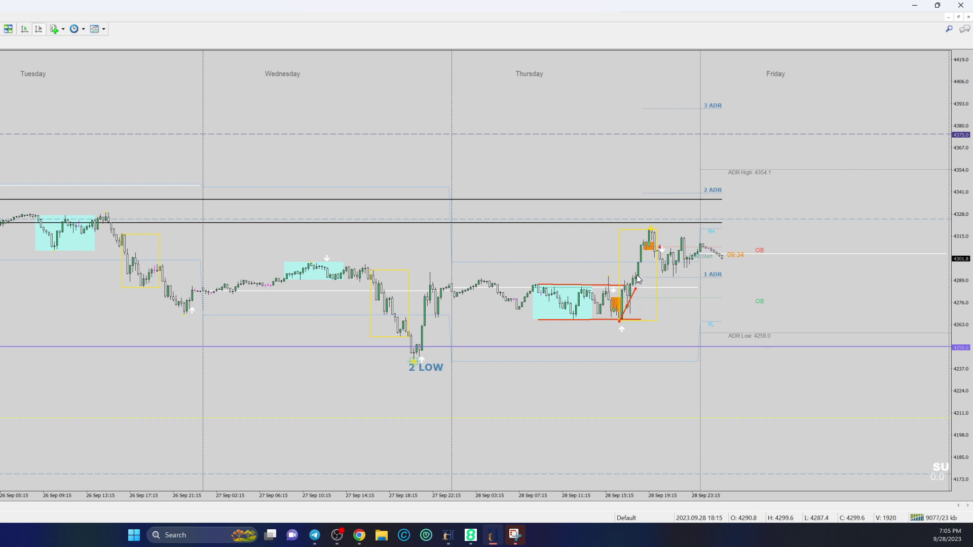
{"action": "key", "text": "Delete"}
- Move the red levels to about 4290 and 4315 beside Friday, then switch to NU
{"action": "left_click_drag", "start_coordinate": [575, 318], "coordinate": [755, 278]}
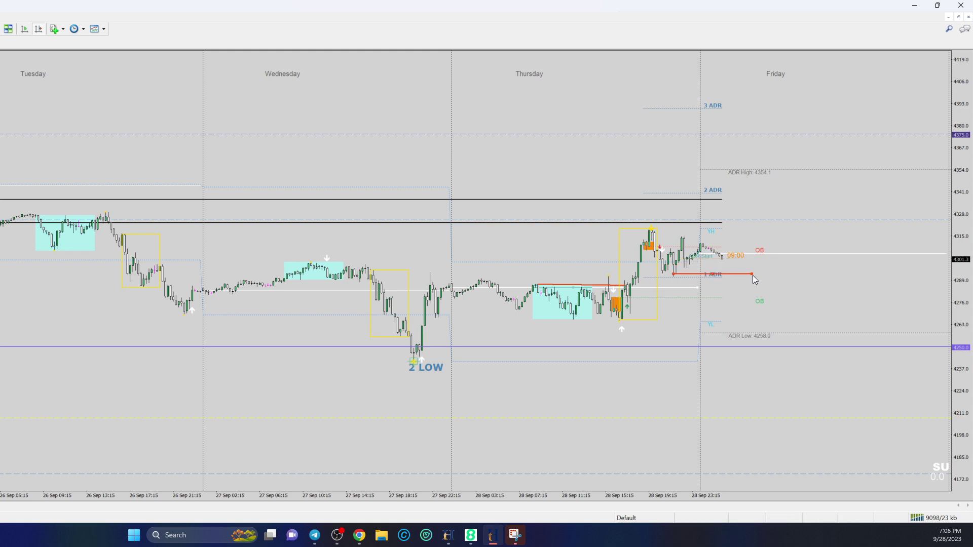
{"action": "double_click", "coordinate": [581, 285]}
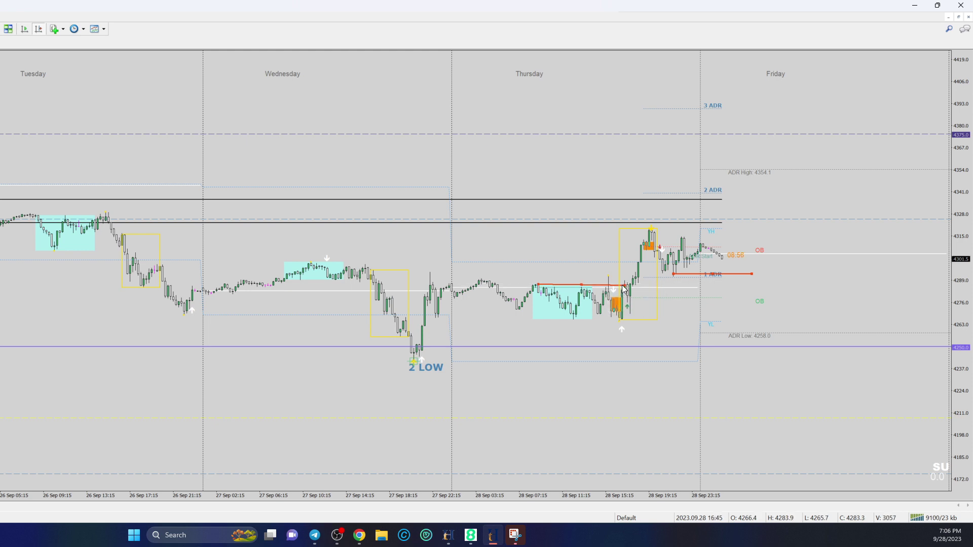
{"action": "left_click_drag", "start_coordinate": [582, 285], "coordinate": [726, 238]}
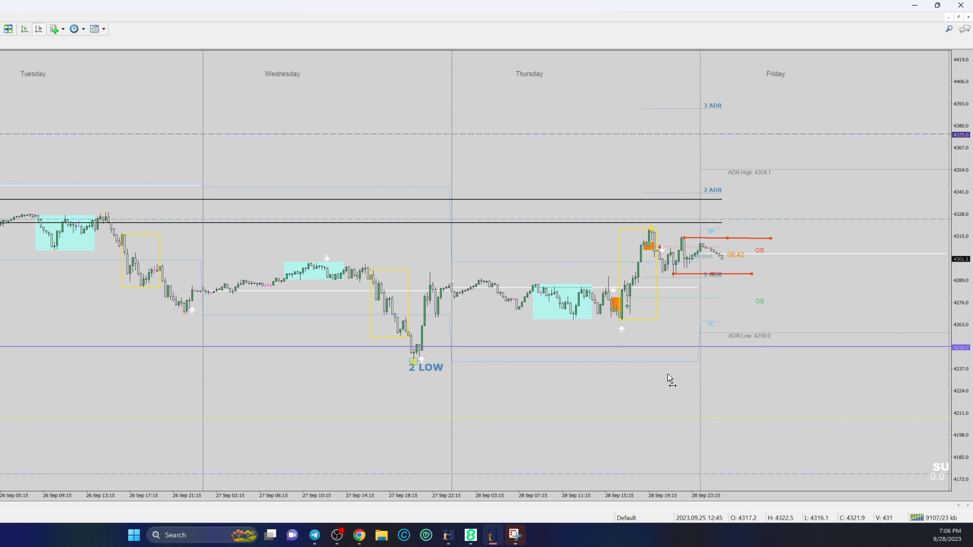
{"action": "key", "text": "ctrl+Tab"}
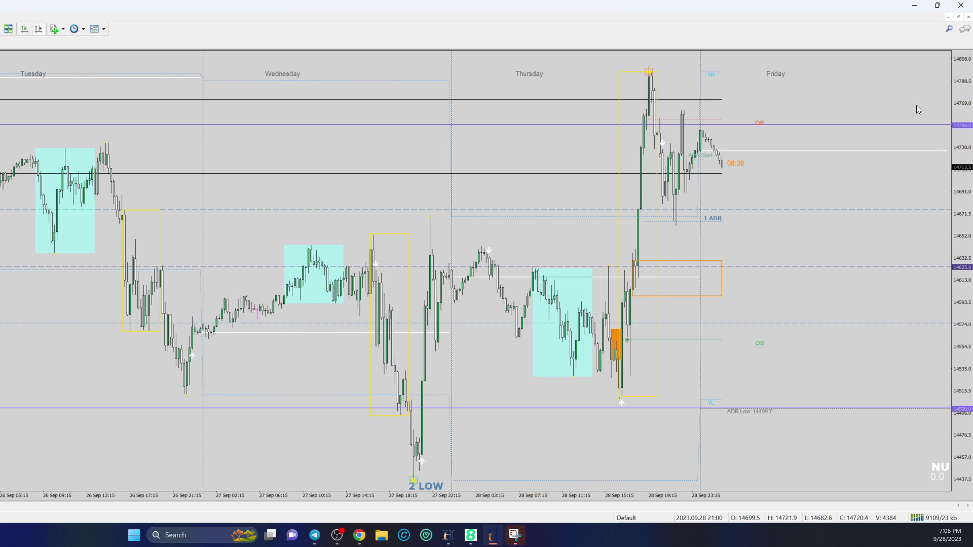
- Compress the NU scale; draw red levels near 14801, 14760, 14670 and a trend line to 15000
{"action": "left_click_drag", "start_coordinate": [962, 84], "coordinate": [962, 137]}
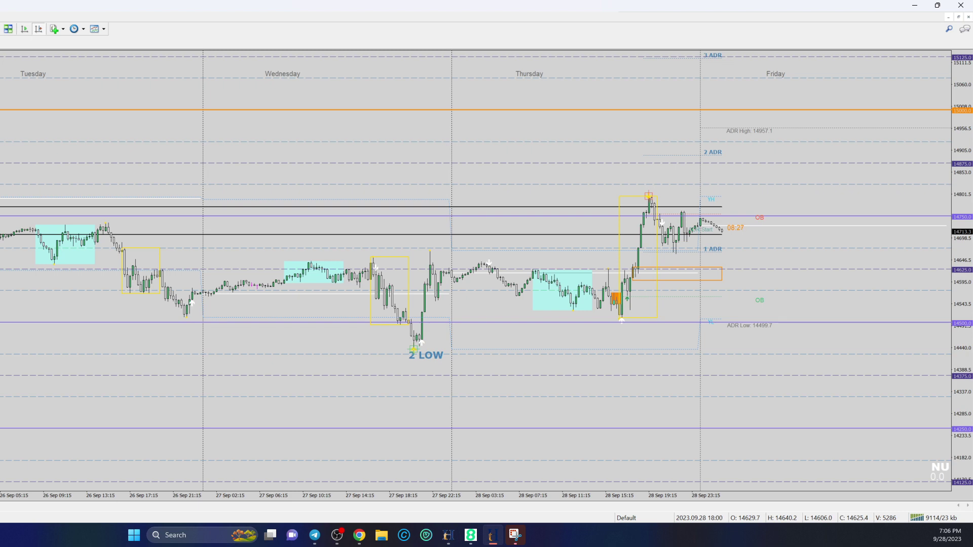
{"action": "mouse_move", "coordinate": [602, 304]}
{"action": "left_click_drag", "start_coordinate": [679, 210], "coordinate": [767, 211]}
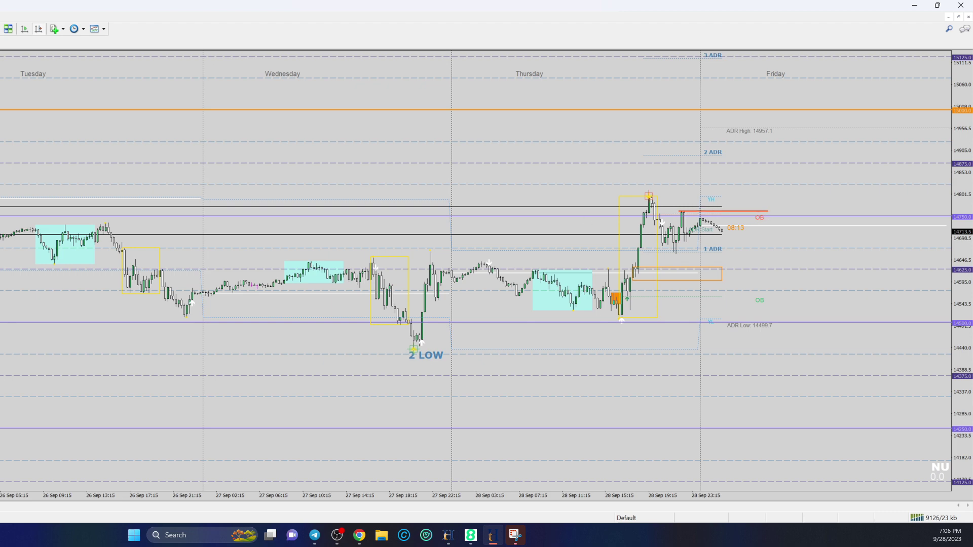
{"action": "left_click_drag", "start_coordinate": [671, 253], "coordinate": [780, 253]}
{"action": "left_click_drag", "start_coordinate": [648, 195], "coordinate": [818, 196]}
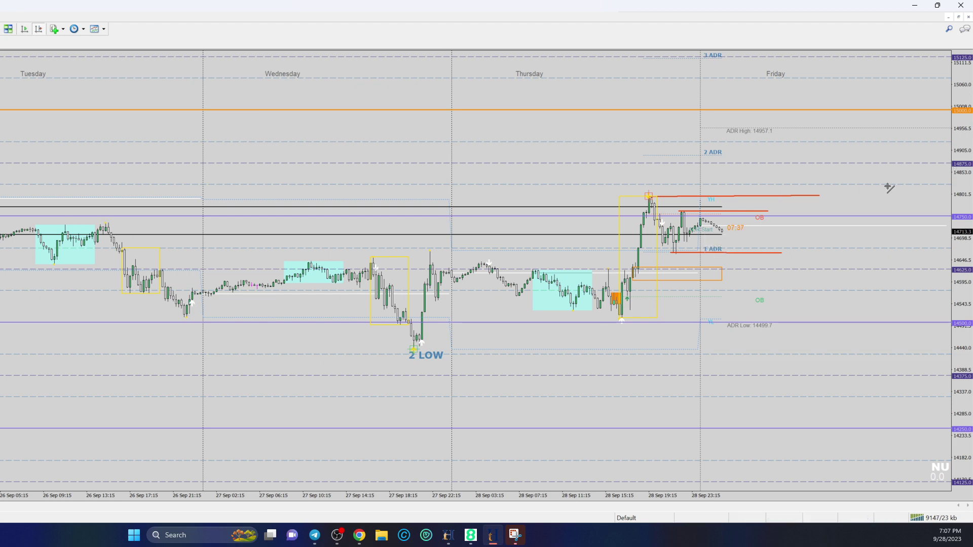
{"action": "left_click_drag", "start_coordinate": [807, 195], "coordinate": [837, 109]}
- Scroll back on the NU chart, then move on to the XA instrument near 1866
{"action": "scroll", "coordinate": [819, 193], "scroll_direction": "left", "scroll_amount": 2}
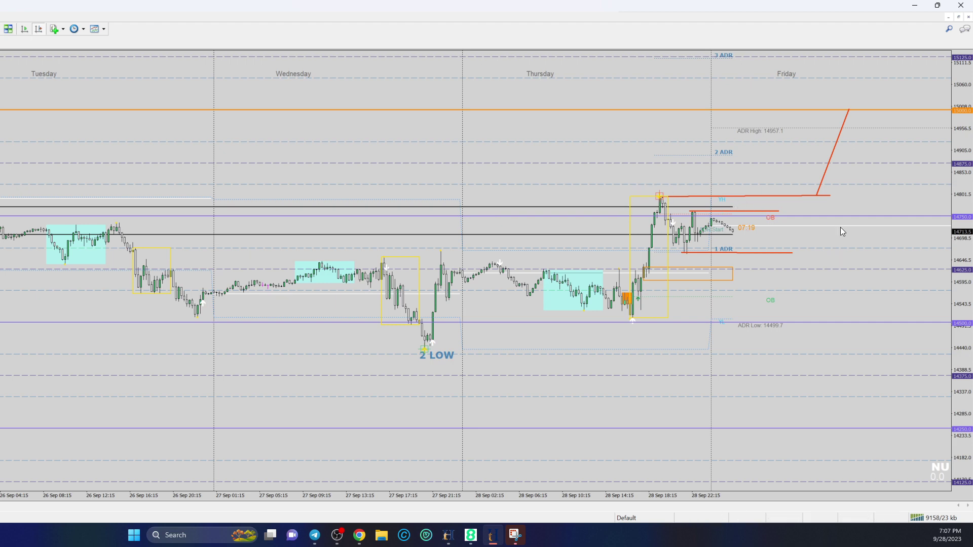
{"action": "mouse_move", "coordinate": [840, 227]}
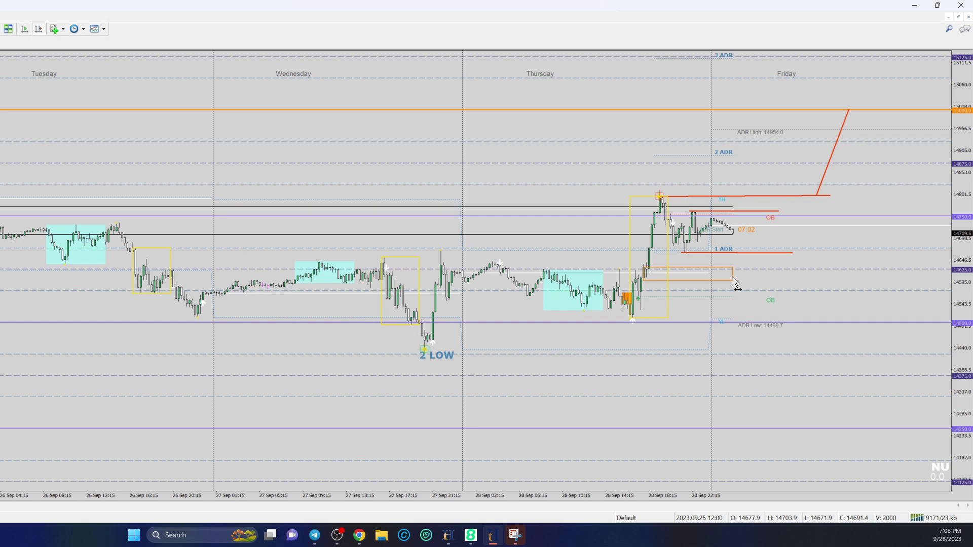
{"action": "key", "text": "ctrl+F6"}
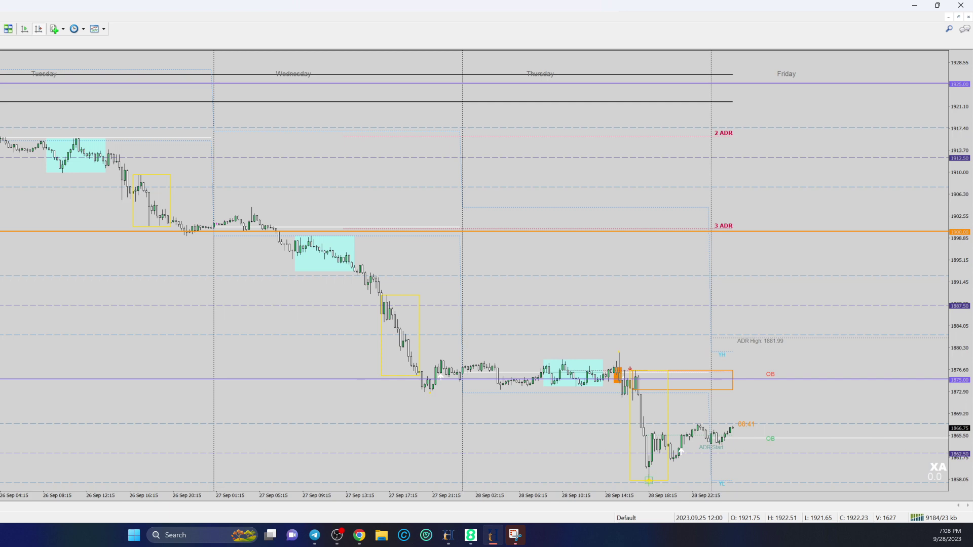
- Switch to the UU chart, squeeze its scale to 85.25–96.65, and bring the browser forward
{"action": "key", "text": "ctrl+Tab"}
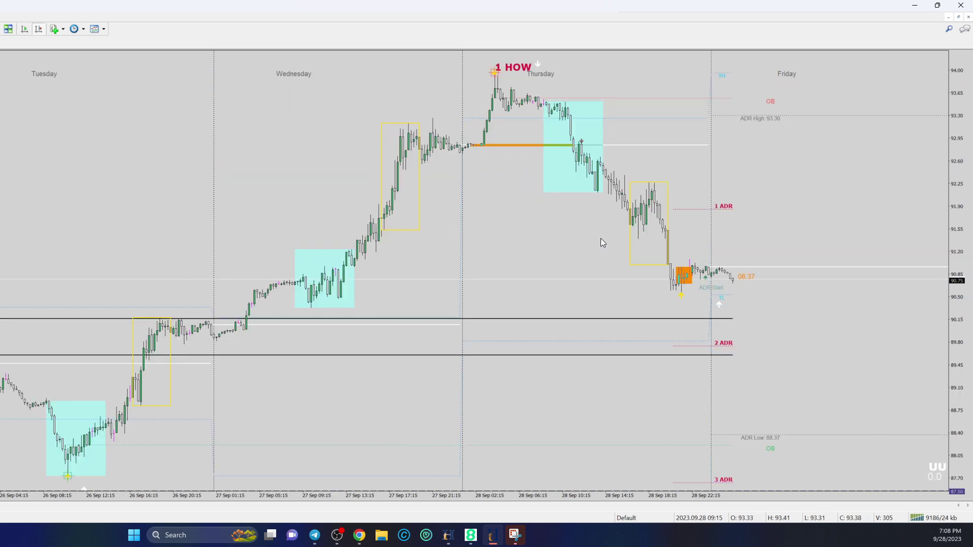
{"action": "left_click_drag", "start_coordinate": [965, 96], "coordinate": [964, 266]}
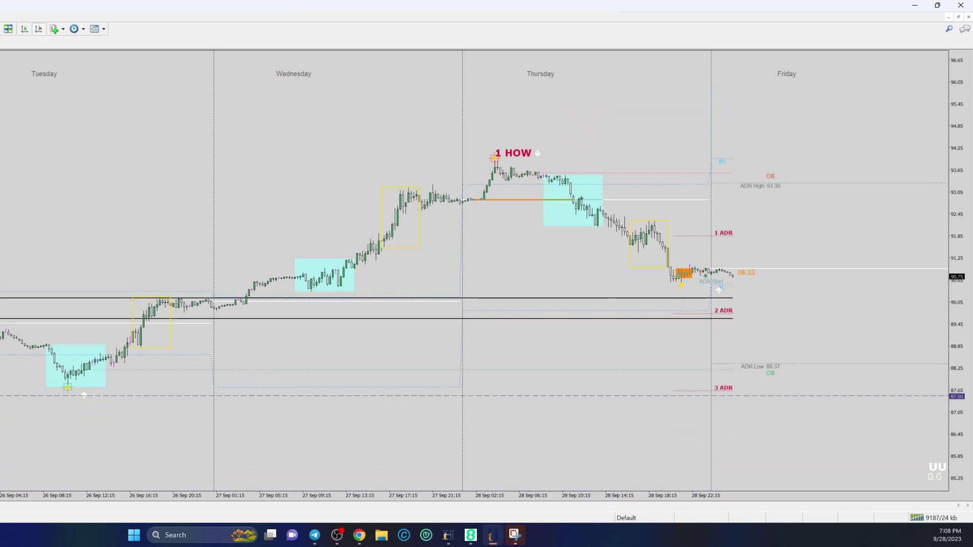
{"action": "key", "text": "alt+Tab"}
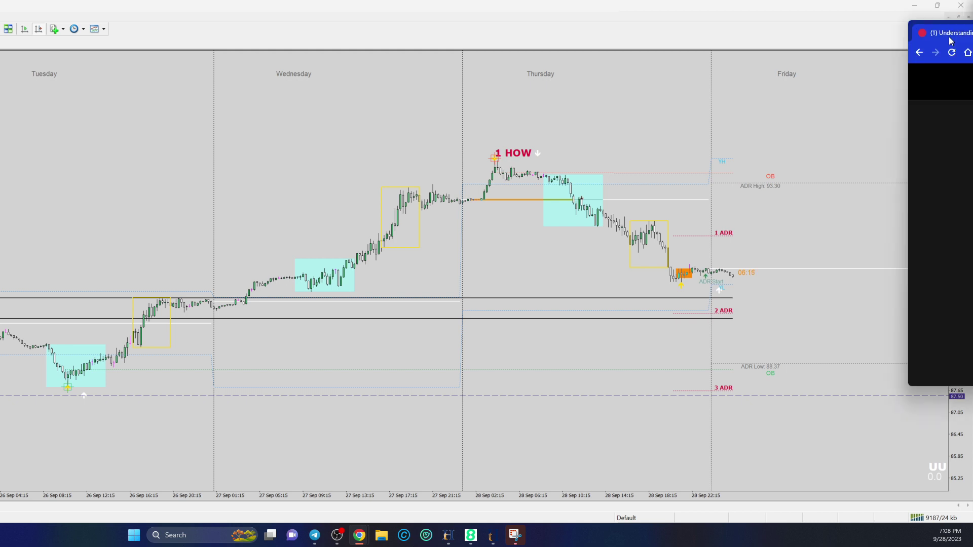
{"action": "left_click_drag", "start_coordinate": [972, 31], "coordinate": [71, 8]}
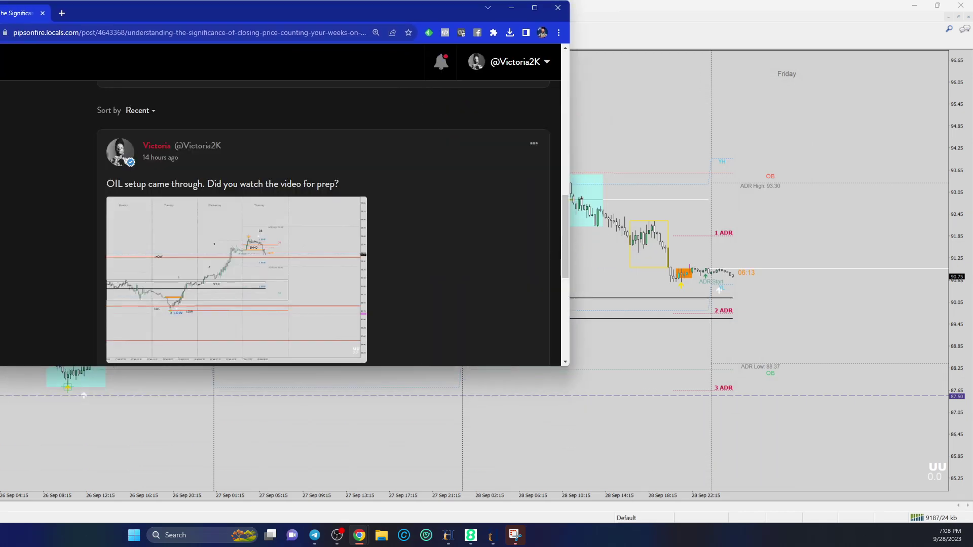
{"action": "left_click", "coordinate": [534, 8]}
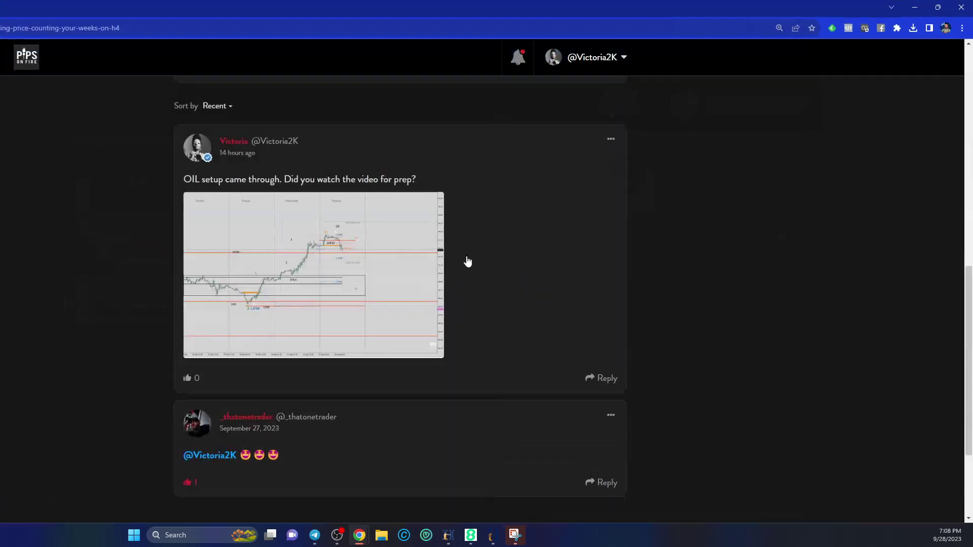
{"action": "left_click", "coordinate": [373, 307]}
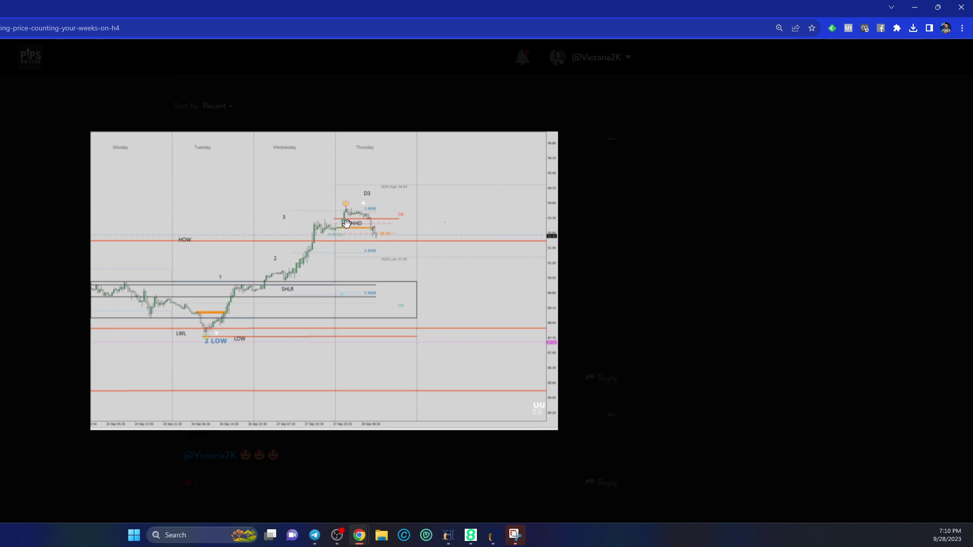
{"action": "left_click", "coordinate": [731, 280]}
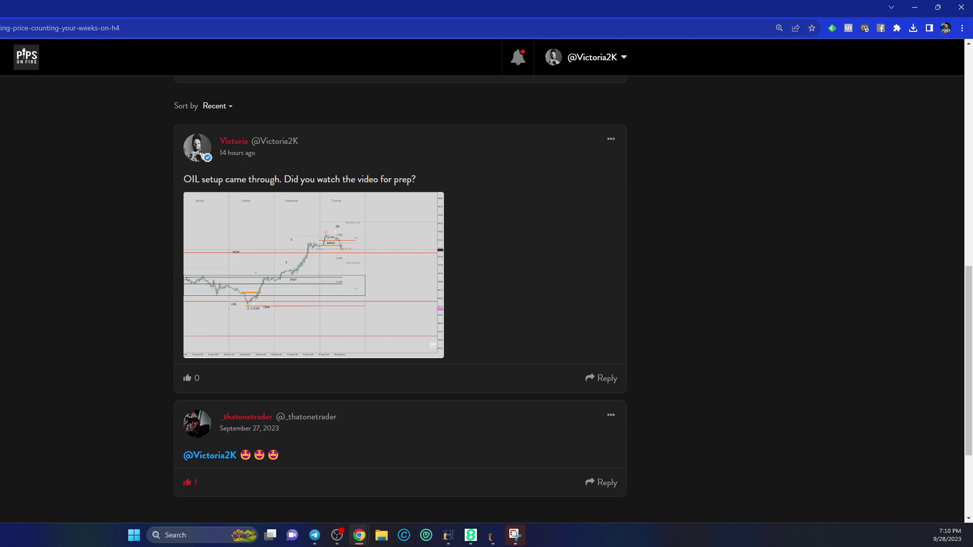
{"action": "key", "text": "super+Down"}
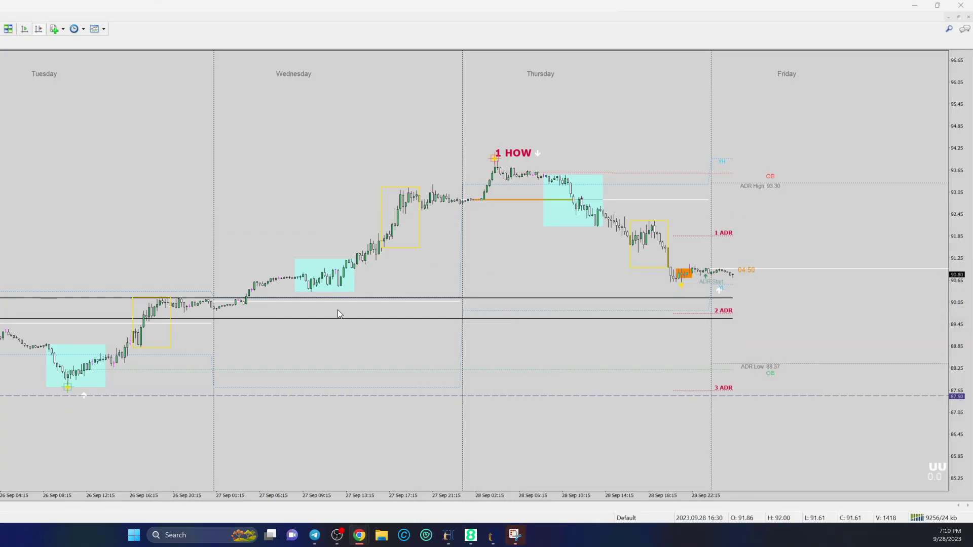
- Draw a red horizontal level across Thursday near 93.2 on the UU chart and zoom in
{"action": "left_click", "coordinate": [495, 260]}
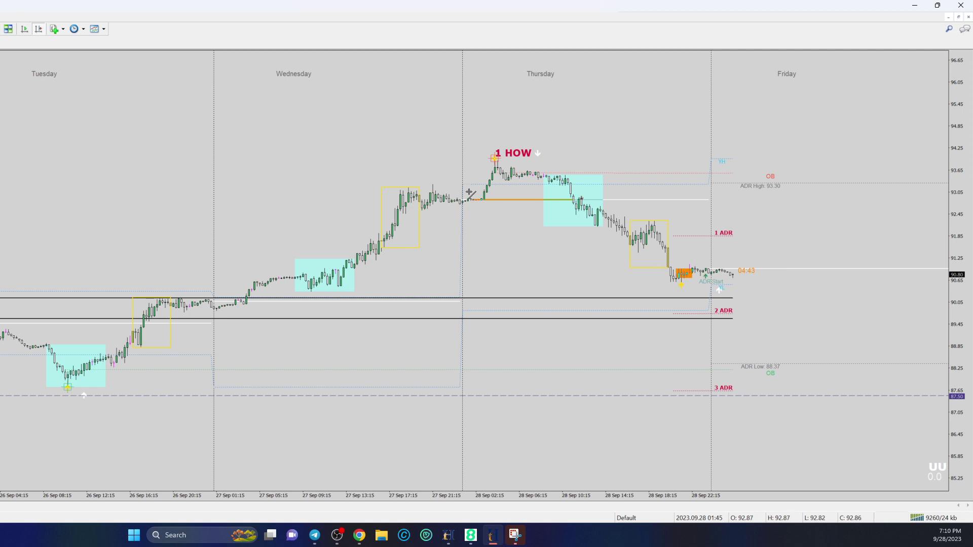
{"action": "left_click_drag", "start_coordinate": [455, 184], "coordinate": [627, 186]}
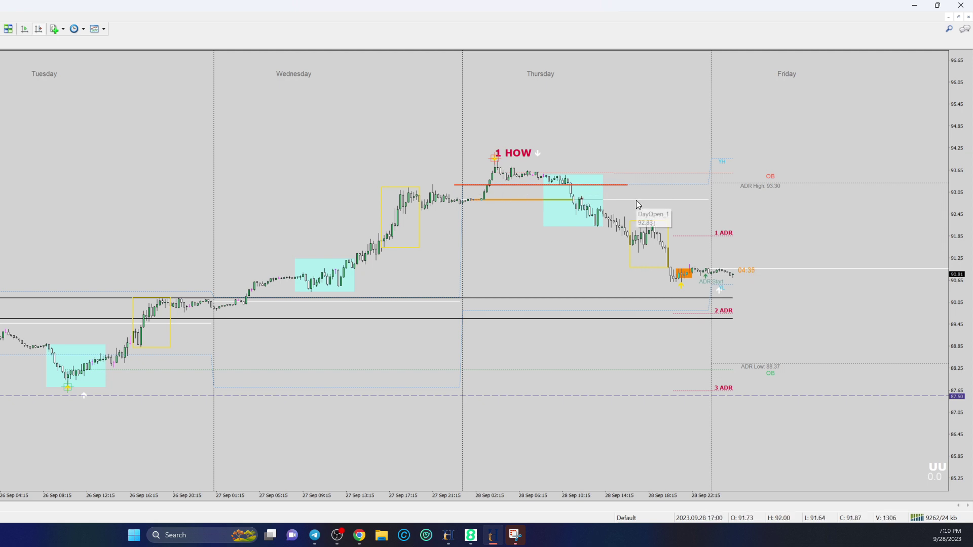
{"action": "key", "text": "plus"}
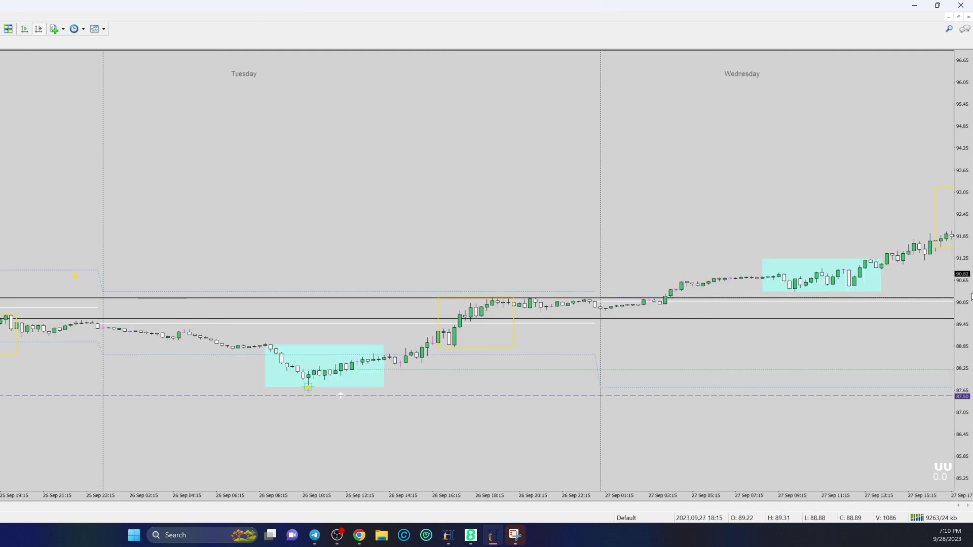
{"action": "left_click", "coordinate": [24, 29]}
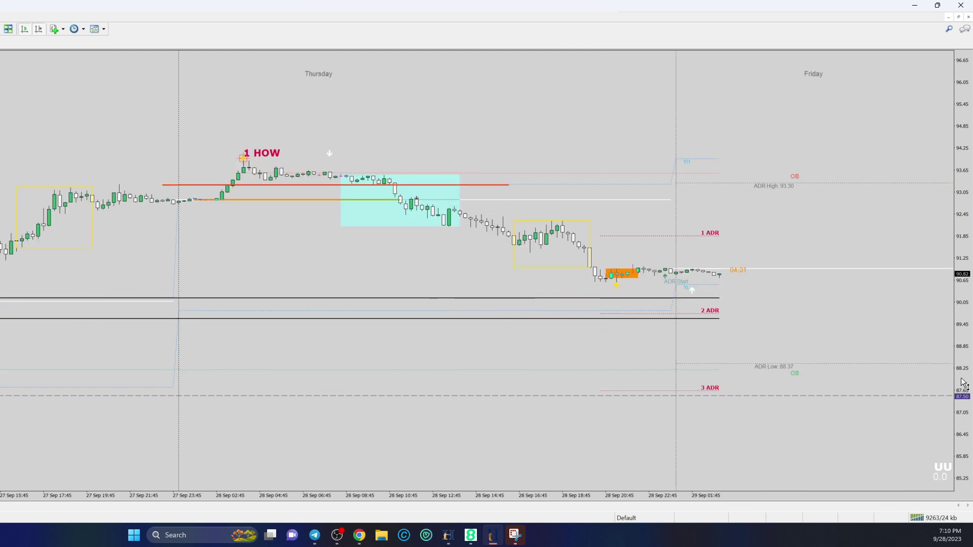
{"action": "scroll", "coordinate": [951, 410], "scroll_direction": "up", "scroll_amount": 2}
{"action": "left_click_drag", "start_coordinate": [963, 434], "coordinate": [940, 202]}
{"action": "scroll", "coordinate": [180, 194], "scroll_direction": "down", "scroll_amount": 2}
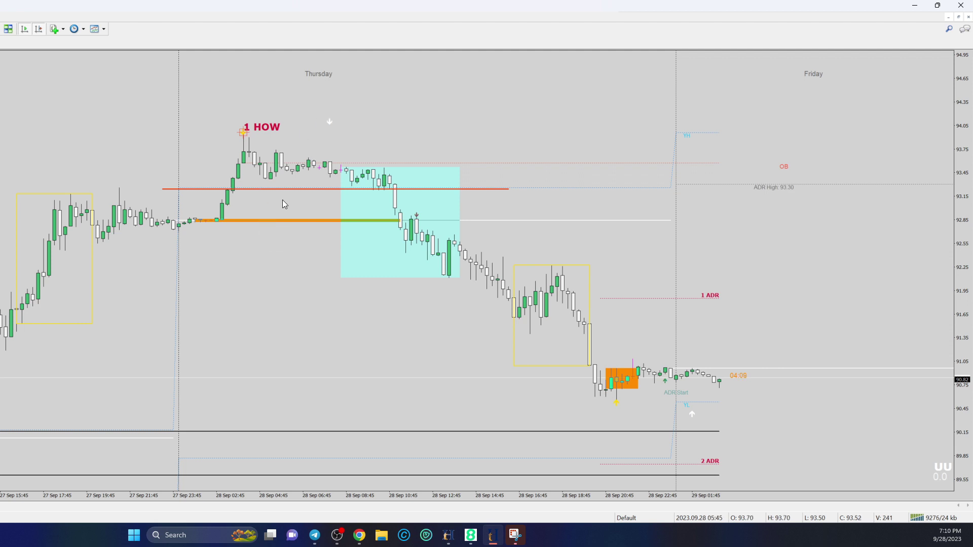
{"action": "scroll", "coordinate": [334, 265], "scroll_direction": "up", "scroll_amount": 3}
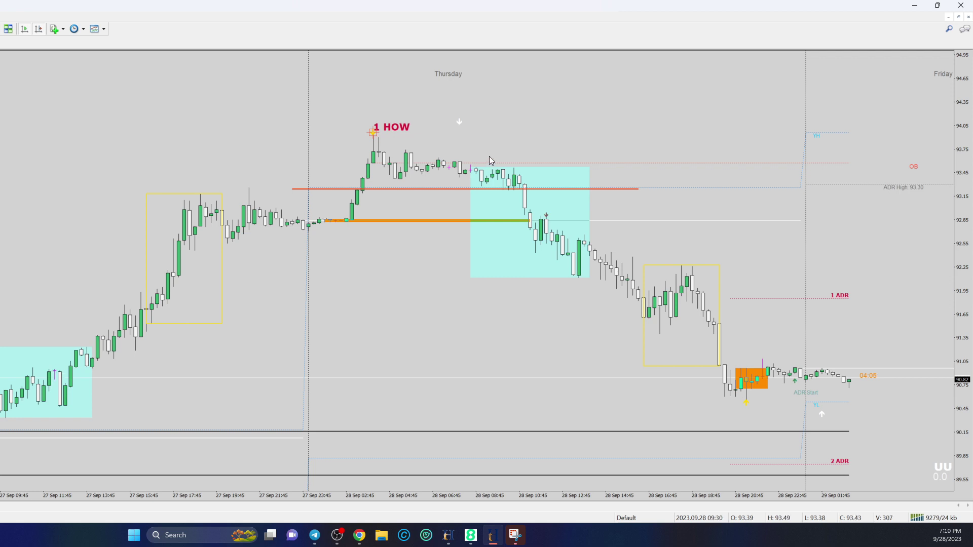
{"action": "scroll", "coordinate": [452, 245], "scroll_direction": "down", "scroll_amount": 1}
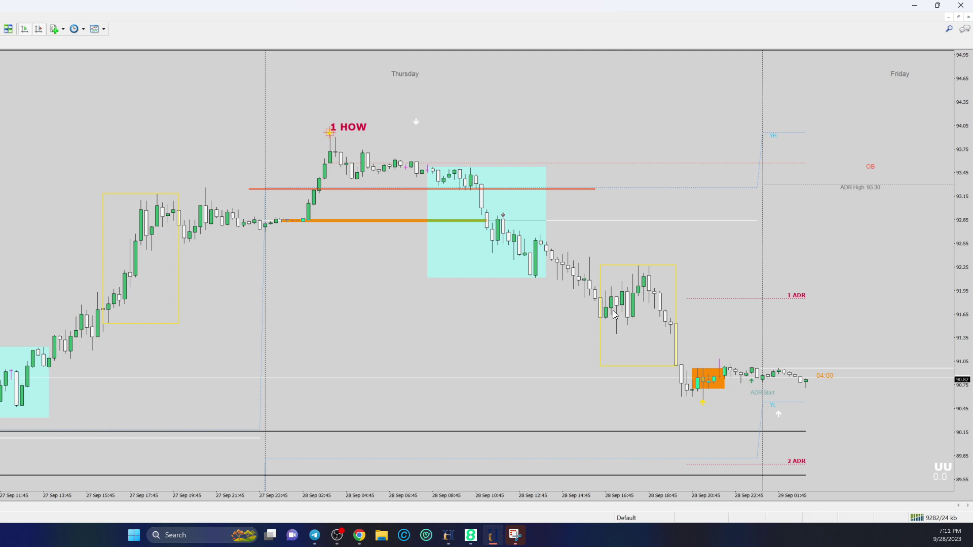
{"action": "scroll", "coordinate": [686, 285], "scroll_direction": "down", "scroll_amount": 2}
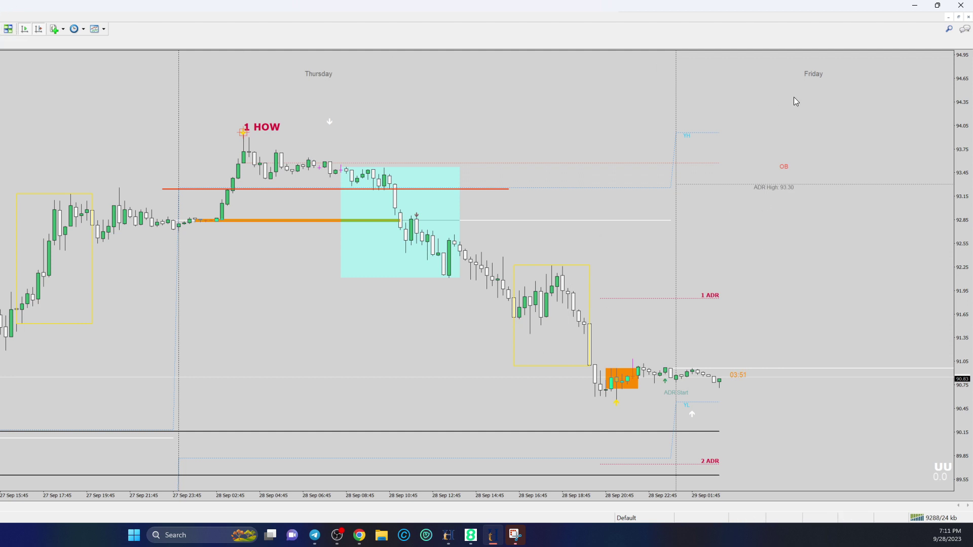
{"action": "left_click_drag", "start_coordinate": [958, 107], "coordinate": [956, 161]}
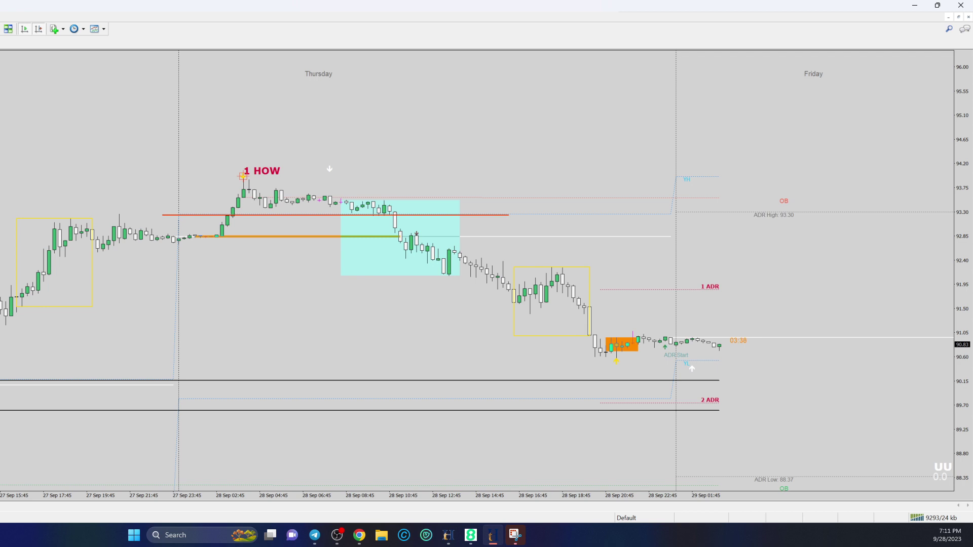
{"action": "left_click", "coordinate": [9, 29]}
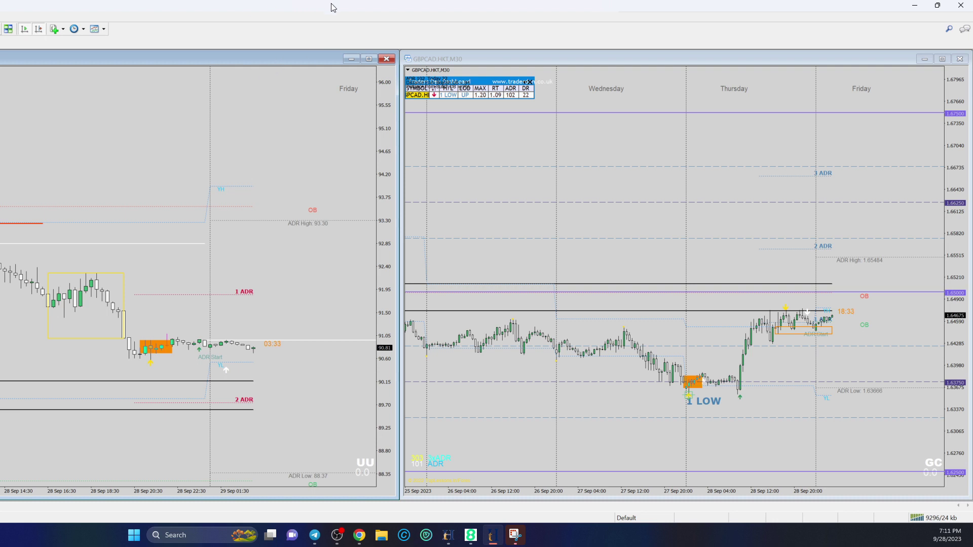
{"action": "left_click", "coordinate": [367, 60]}
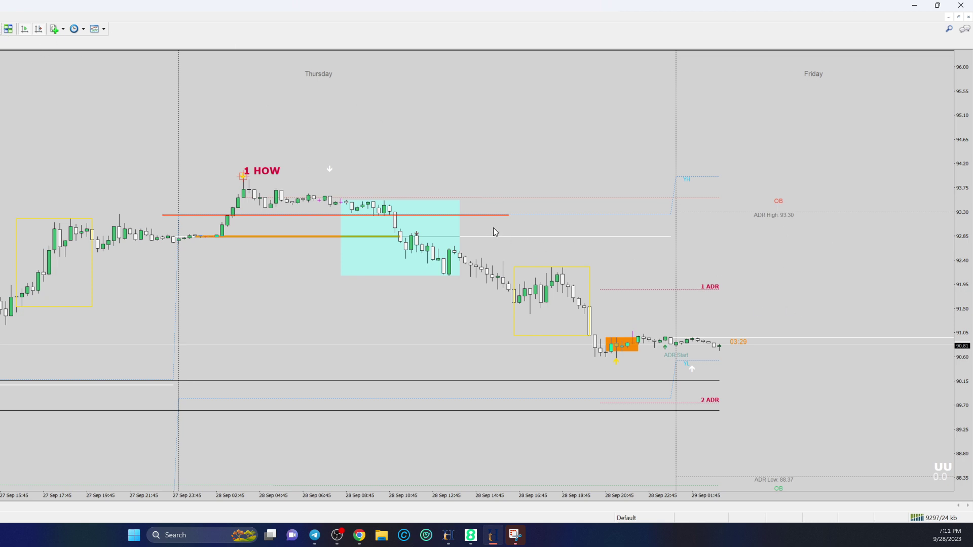
{"action": "scroll", "coordinate": [541, 242], "scroll_direction": "down", "scroll_amount": 2}
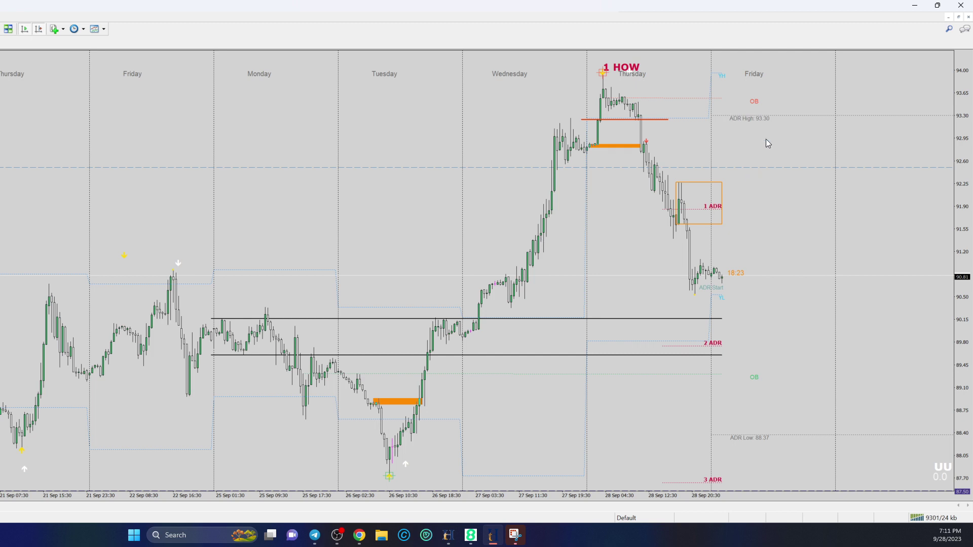
- Compress the UU price scale twice for more range, then cycle to the GC chart
{"action": "left_click_drag", "start_coordinate": [964, 116], "coordinate": [935, 210]}
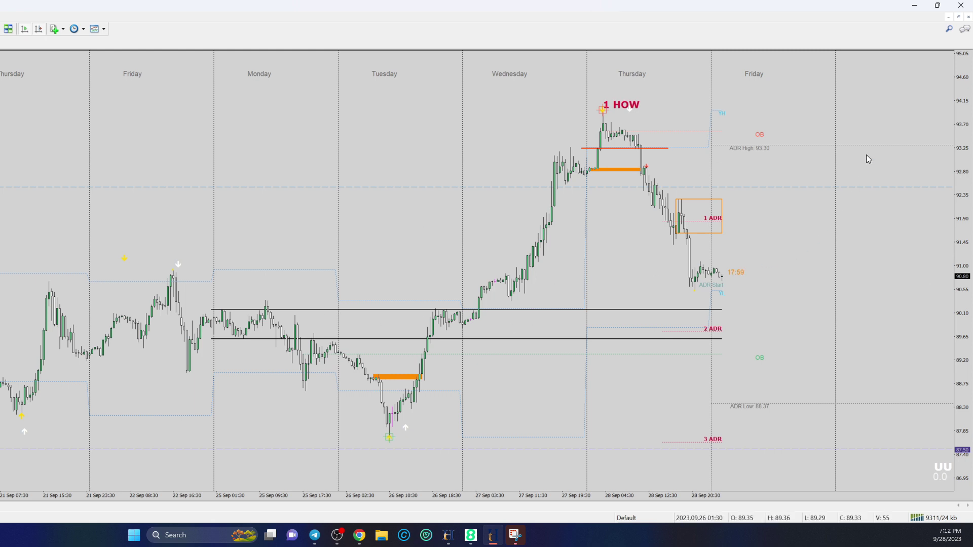
{"action": "left_click_drag", "start_coordinate": [955, 131], "coordinate": [953, 213]}
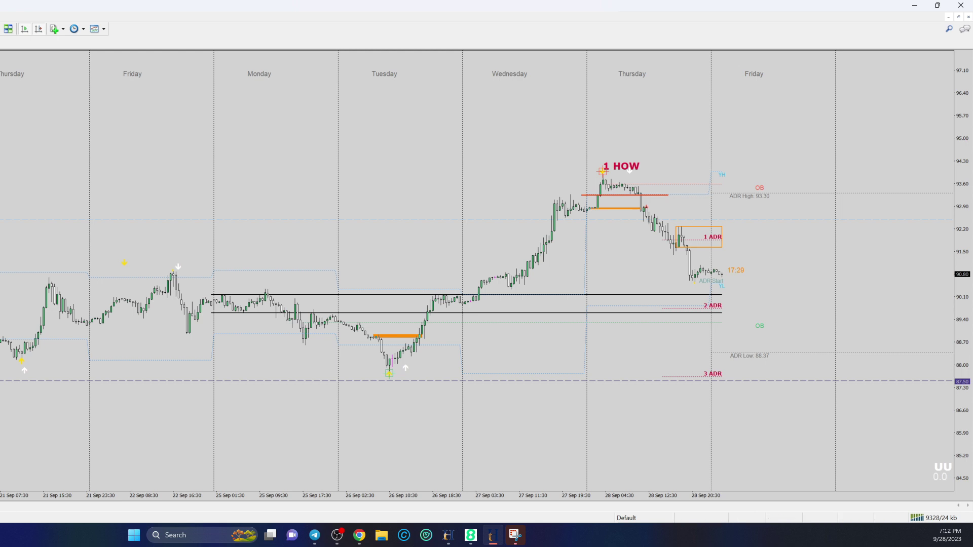
{"action": "key", "text": "ctrl+F6"}
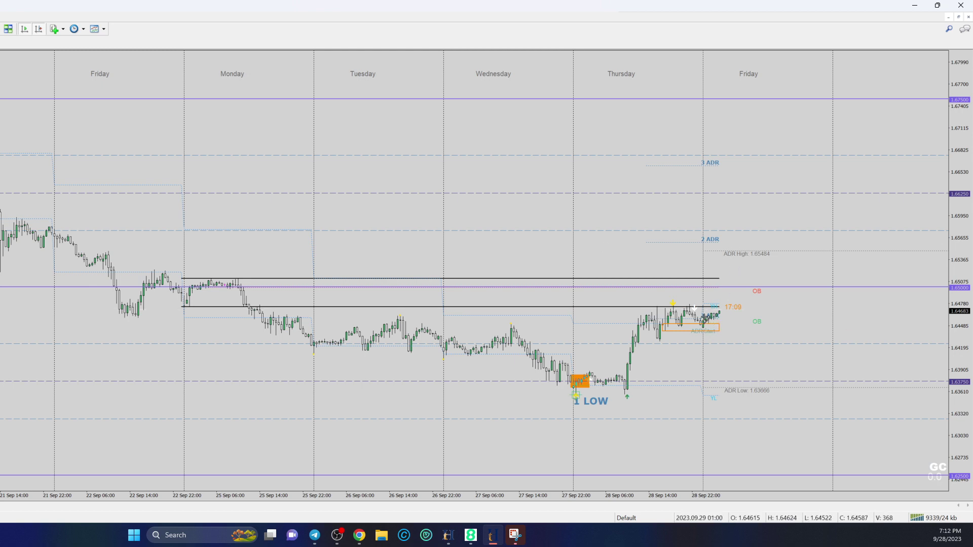
- Draw two short red level lines near 1.6478 and 1.6448 right of the latest candles
{"action": "left_click_drag", "start_coordinate": [690, 306], "coordinate": [817, 305]}
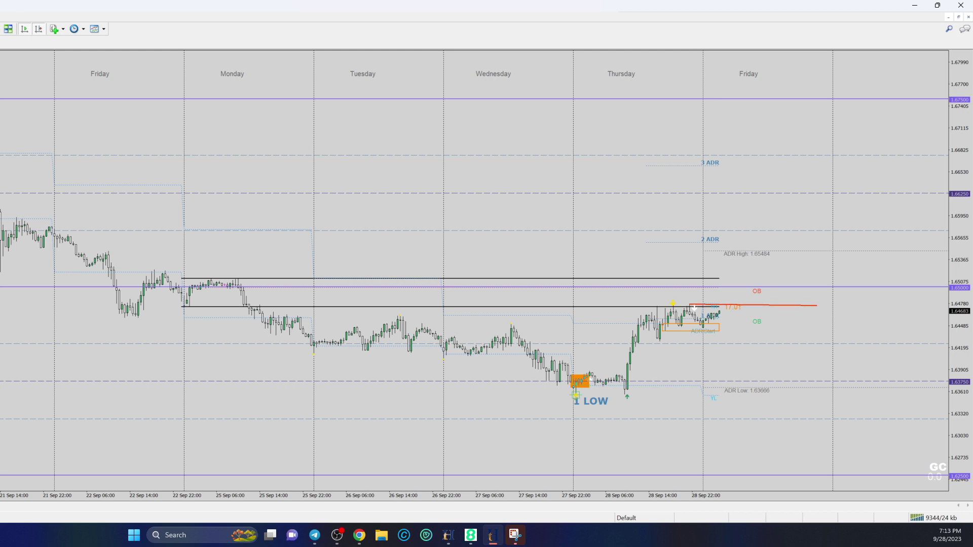
{"action": "left_click_drag", "start_coordinate": [670, 329], "coordinate": [797, 328]}
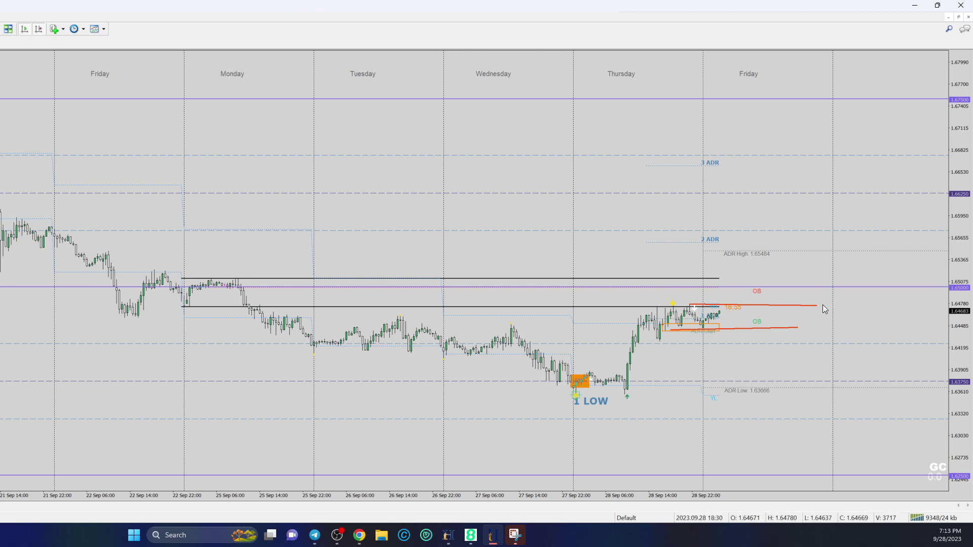
{"action": "left_click_drag", "start_coordinate": [817, 306], "coordinate": [801, 304]}
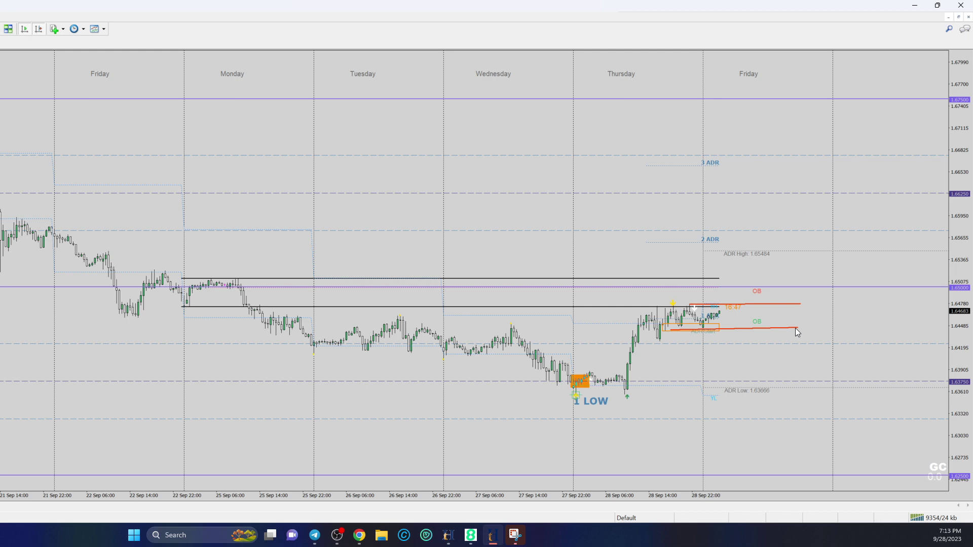
{"action": "left_click_drag", "start_coordinate": [795, 328], "coordinate": [790, 330]}
- Label the lower GC line 'SHLR', box in the recent range, and switch to UU
{"action": "left_click", "coordinate": [755, 327]}
{"action": "key", "text": "Tab"}
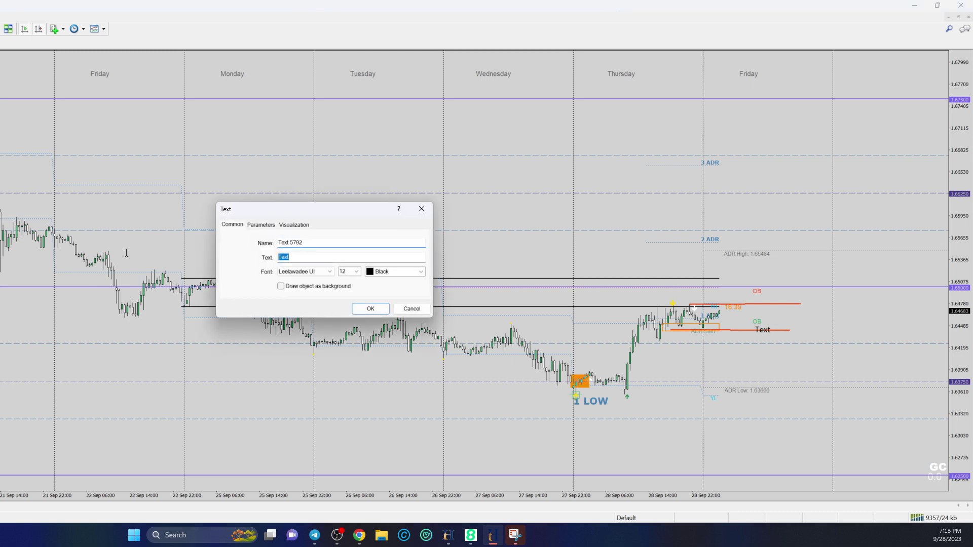
{"action": "type", "text": "SHL"}
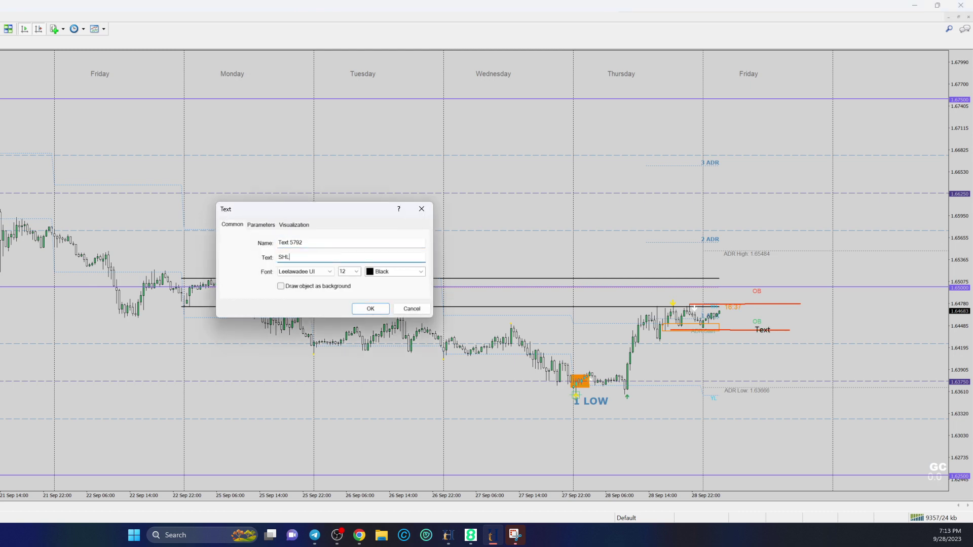
{"action": "type", "text": "R"}
{"action": "key", "text": "Return"}
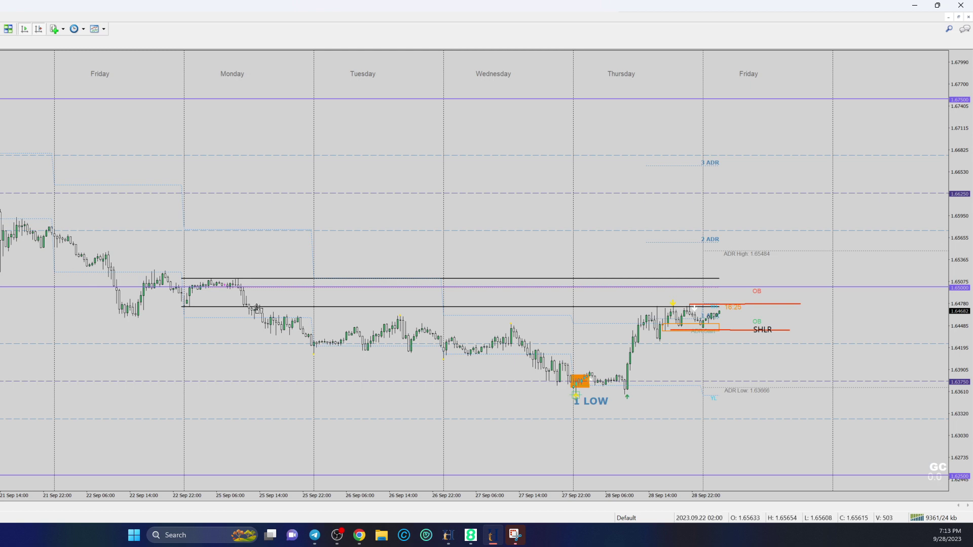
{"action": "mouse_move", "coordinate": [187, 276]}
{"action": "left_mouse_down"}
{"action": "mouse_move", "coordinate": [187, 314]}
{"action": "mouse_move", "coordinate": [364, 345]}
{"action": "mouse_move", "coordinate": [836, 347]}
{"action": "left_mouse_up"}
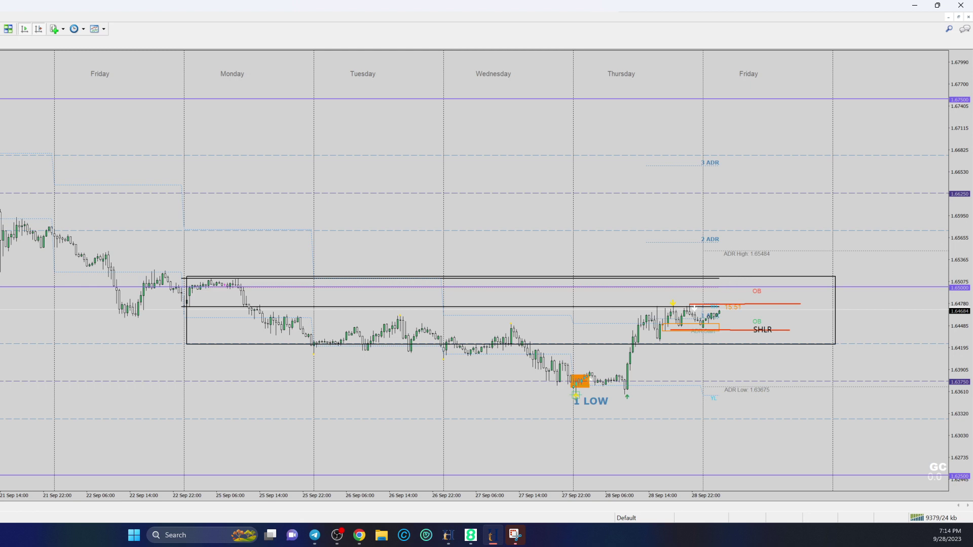
{"action": "key", "text": "ctrl+Tab"}
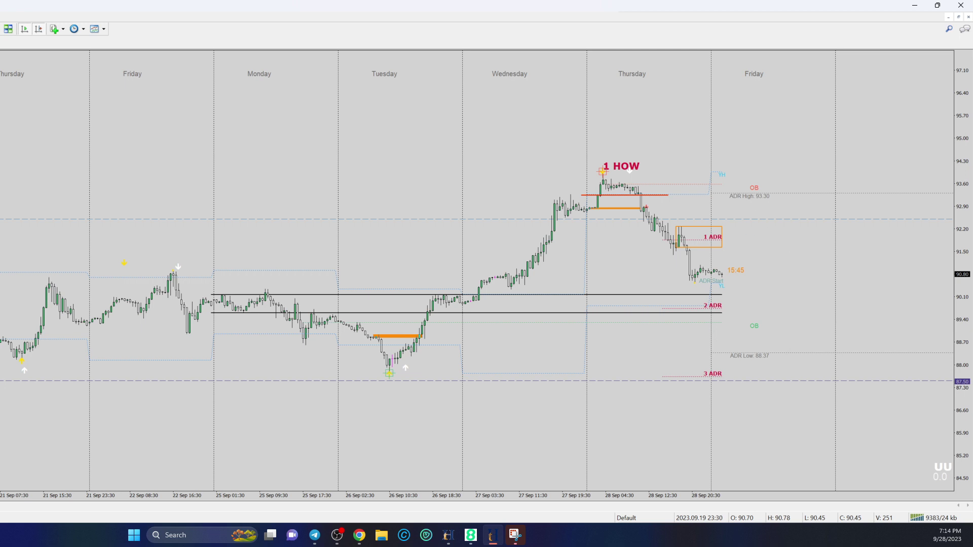
- Cycle to the EC chart, compress its price scale, and switch to the H4 timeframe
{"action": "key", "text": "ctrl+Tab"}
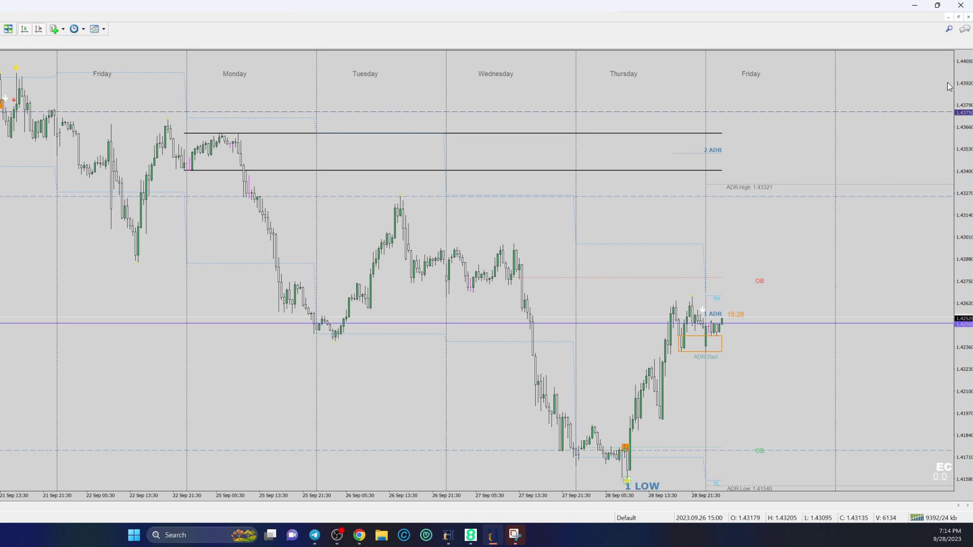
{"action": "left_click_drag", "start_coordinate": [962, 91], "coordinate": [776, 361]}
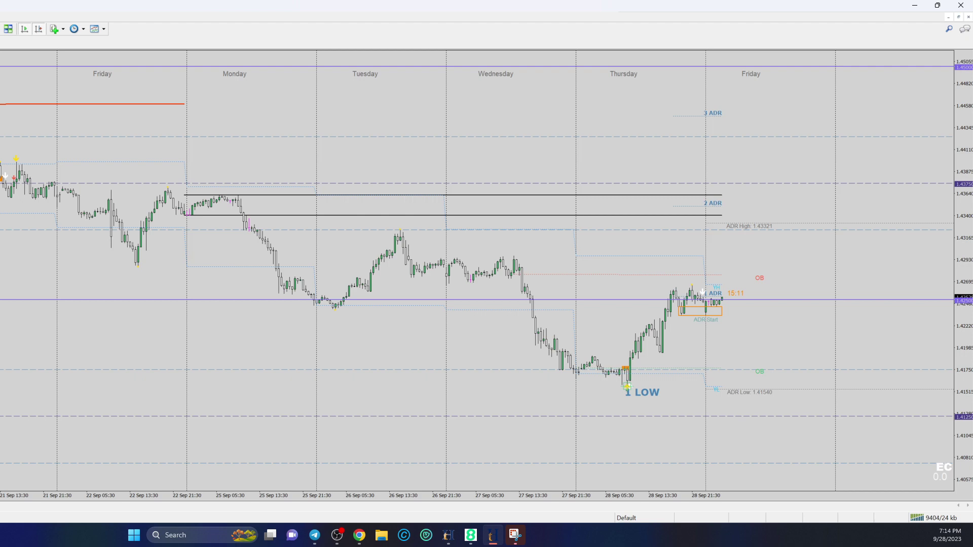
{"action": "key", "text": "Return"}
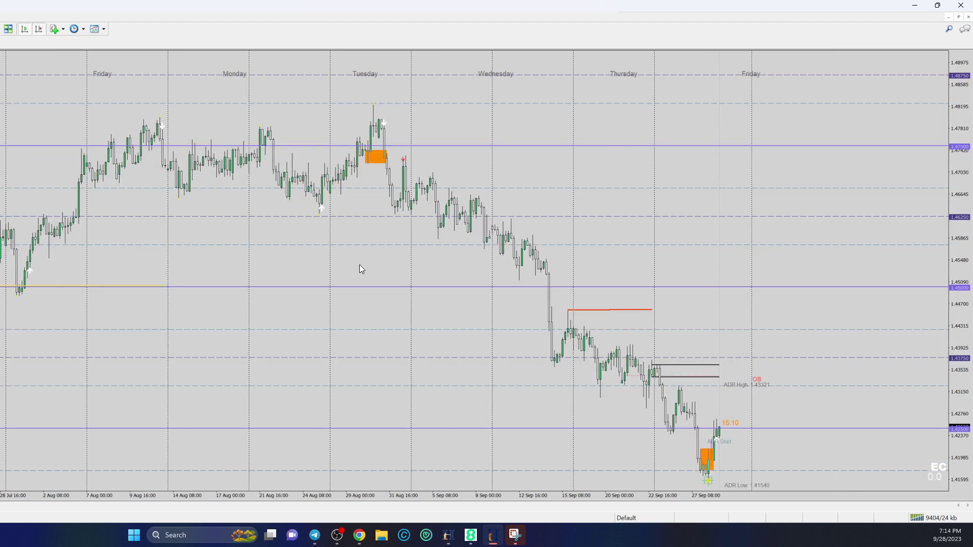
- Move the red level line lower and Ctrl-drag a copy down to about 1.4285
{"action": "left_click_drag", "start_coordinate": [945, 145], "coordinate": [751, 291]}
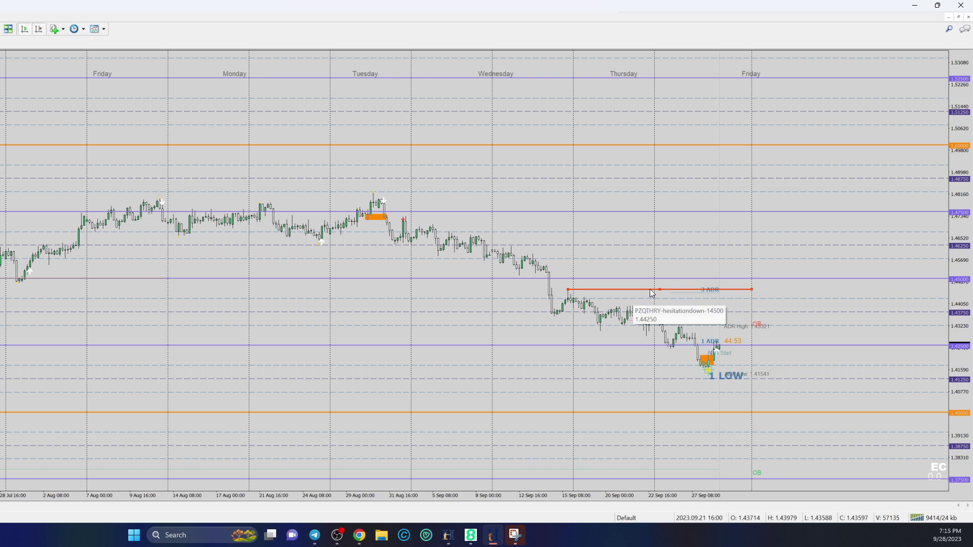
{"action": "mouse_move", "coordinate": [662, 292]}
{"action": "left_mouse_down"}
{"action": "mouse_move", "coordinate": [661, 368]}
{"action": "mouse_move", "coordinate": [659, 290]}
{"action": "mouse_move", "coordinate": [671, 298]}
{"action": "left_mouse_up"}
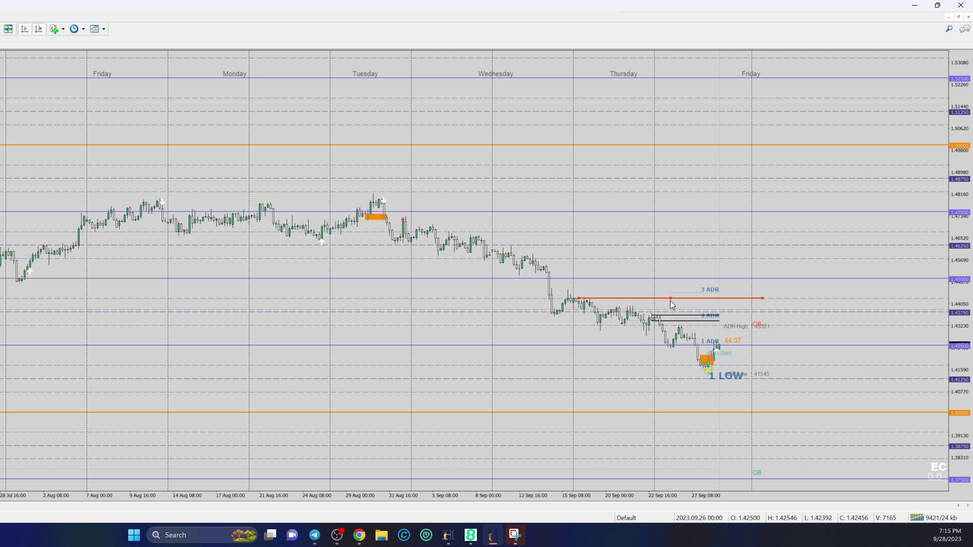
{"action": "left_click_drag", "start_coordinate": [670, 300], "coordinate": [664, 337]}
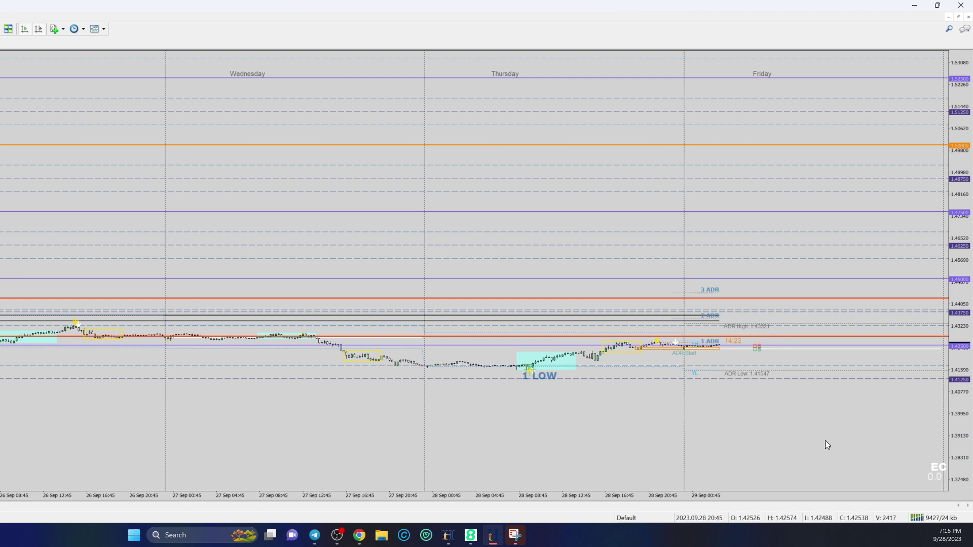
- Zoom in, measure from the last candle to the red line, and return to M15
{"action": "left_click_drag", "start_coordinate": [959, 445], "coordinate": [896, 37]}
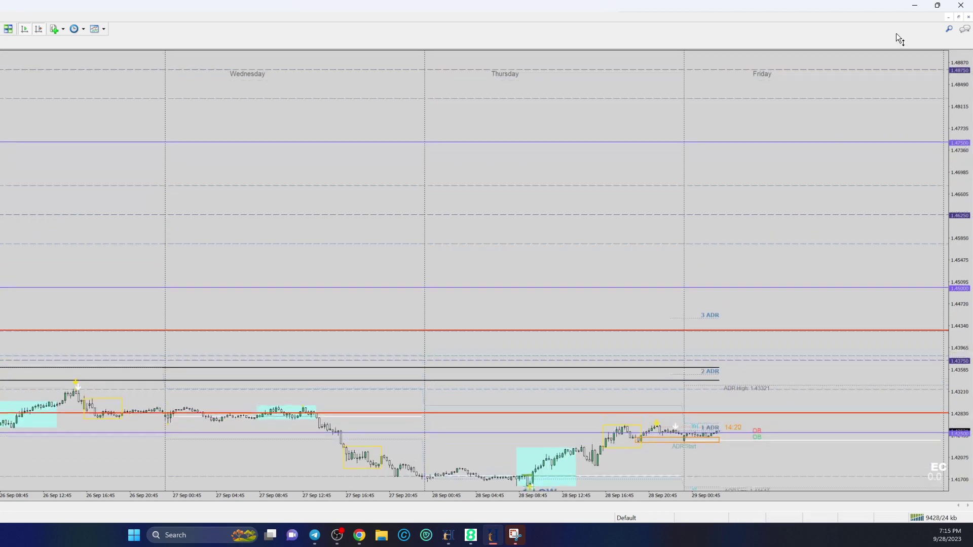
{"action": "left_click_drag", "start_coordinate": [956, 472], "coordinate": [944, 333]}
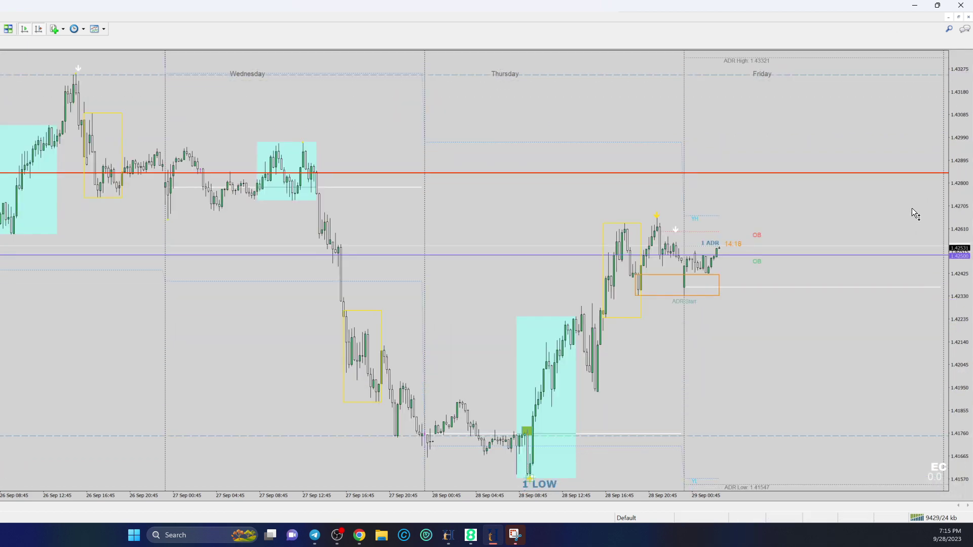
{"action": "left_click_drag", "start_coordinate": [912, 208], "coordinate": [917, 273]}
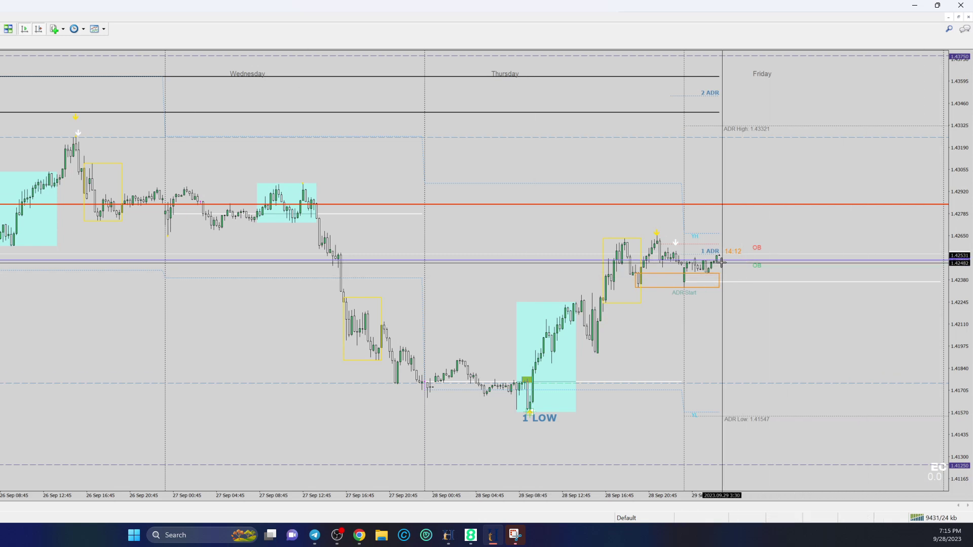
{"action": "left_click_drag", "start_coordinate": [716, 258], "coordinate": [735, 211]}
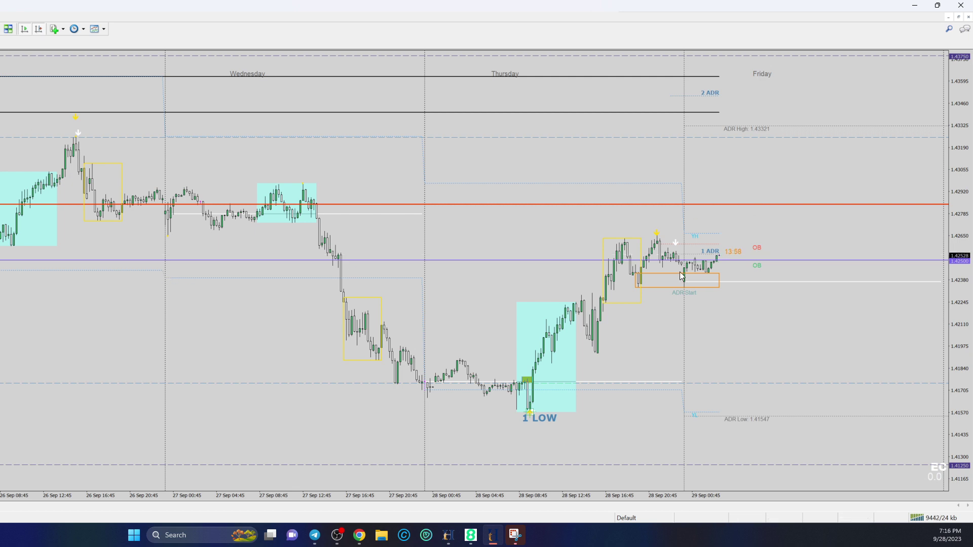
{"action": "key", "text": "Up"}
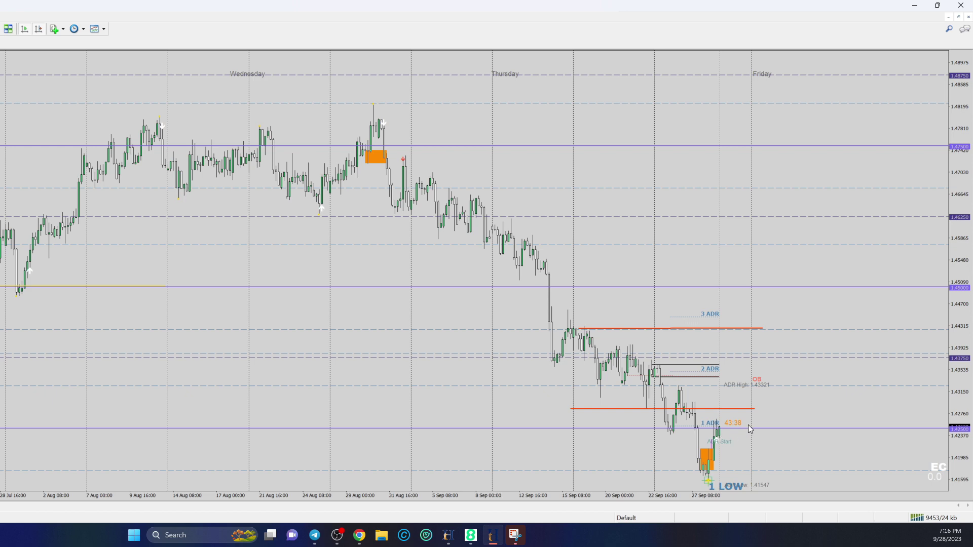
{"action": "key", "text": "ctrl+F6"}
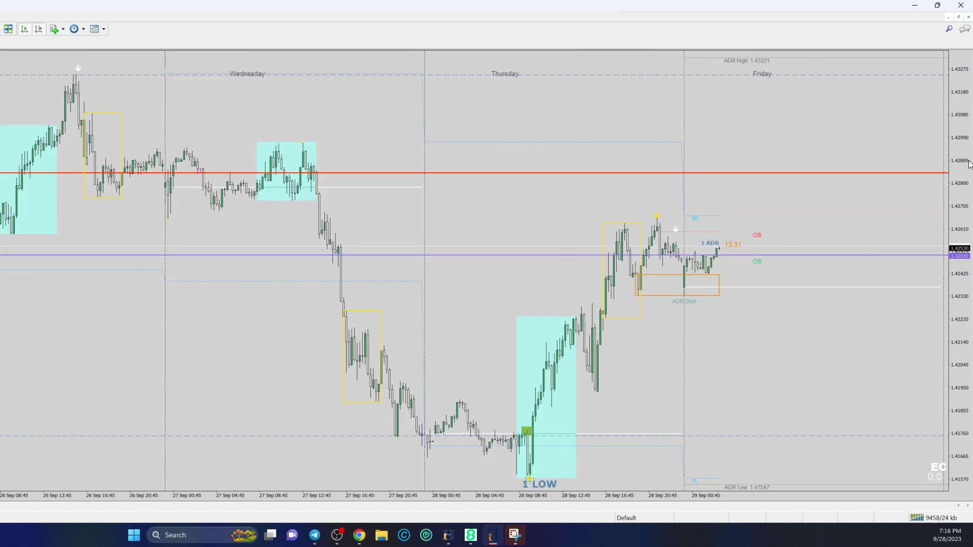
{"action": "left_click_drag", "start_coordinate": [965, 165], "coordinate": [948, 446]}
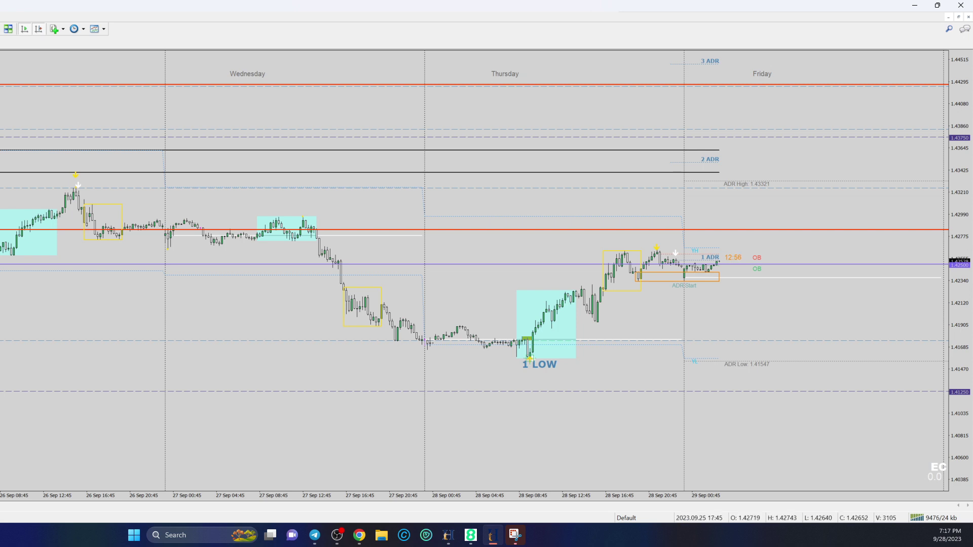
- On EJ, draw red level lines at the OB zone and near the ADR start
{"action": "key", "text": "ctrl+Tab"}
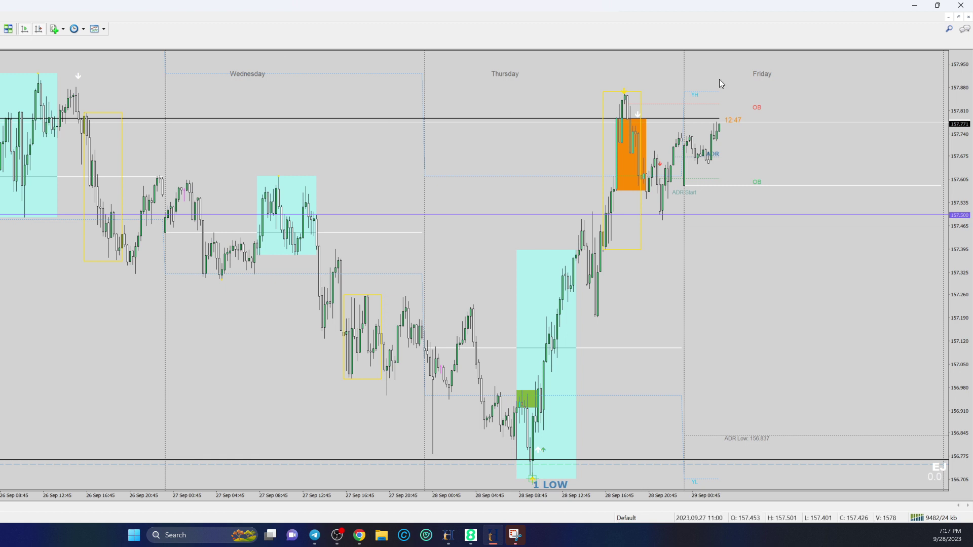
{"action": "left_click_drag", "start_coordinate": [958, 70], "coordinate": [950, 469]}
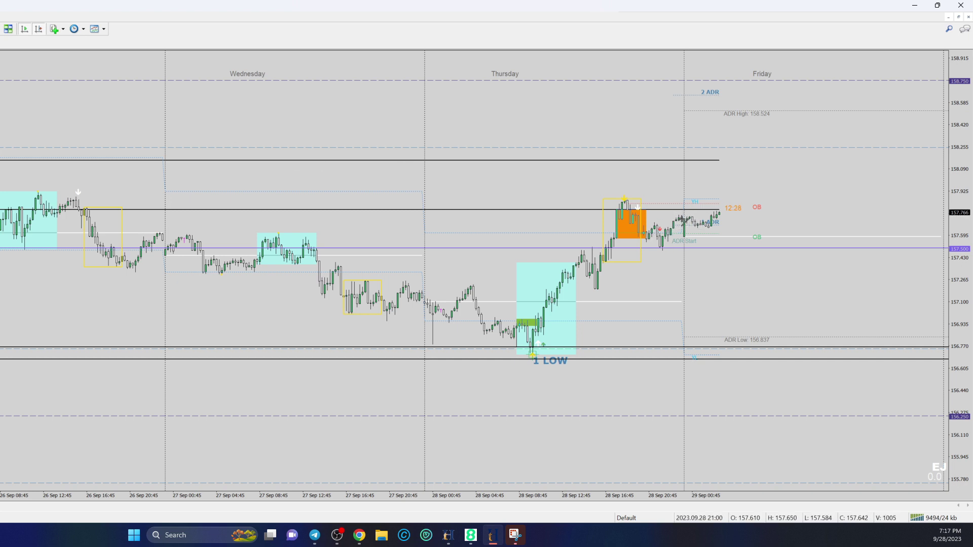
{"action": "left_click_drag", "start_coordinate": [671, 217], "coordinate": [777, 218]}
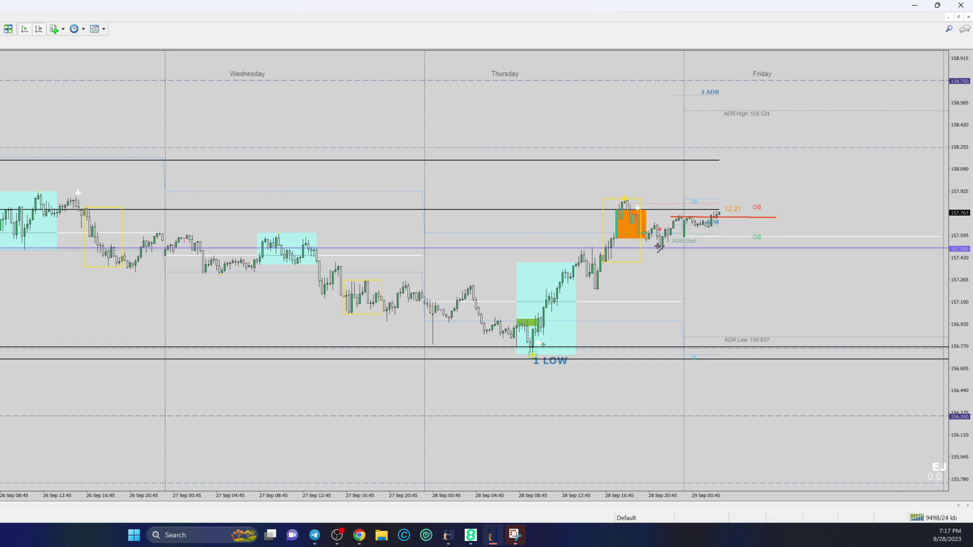
{"action": "mouse_move", "coordinate": [659, 247]}
{"action": "left_mouse_down"}
{"action": "mouse_move", "coordinate": [834, 248]}
{"action": "mouse_move", "coordinate": [820, 247]}
{"action": "left_mouse_up"}
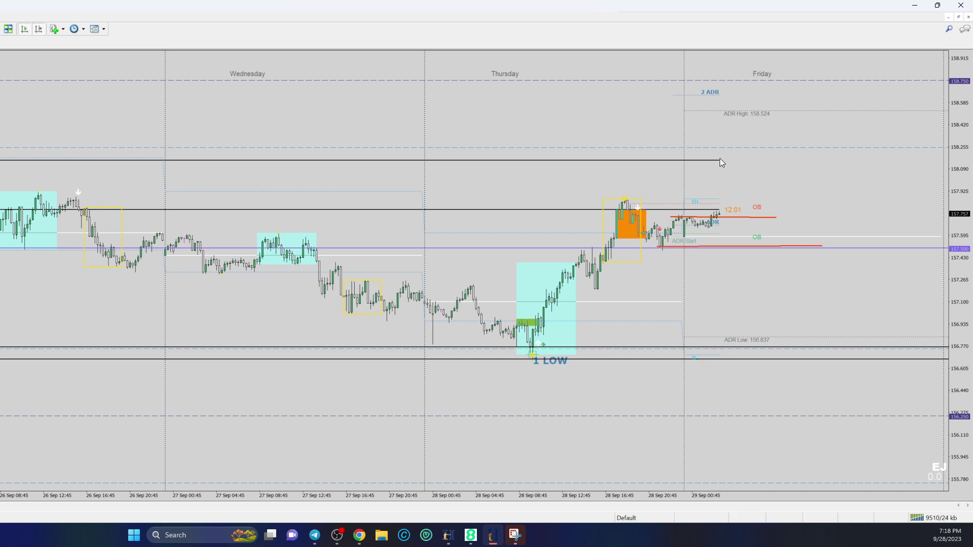
{"action": "left_click_drag", "start_coordinate": [961, 172], "coordinate": [961, 190]}
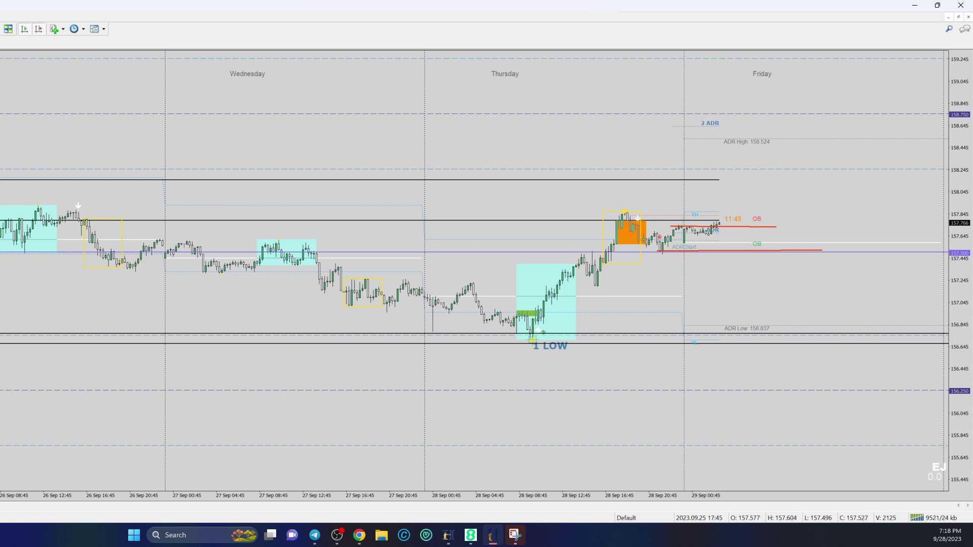
{"action": "key", "text": "Left"}
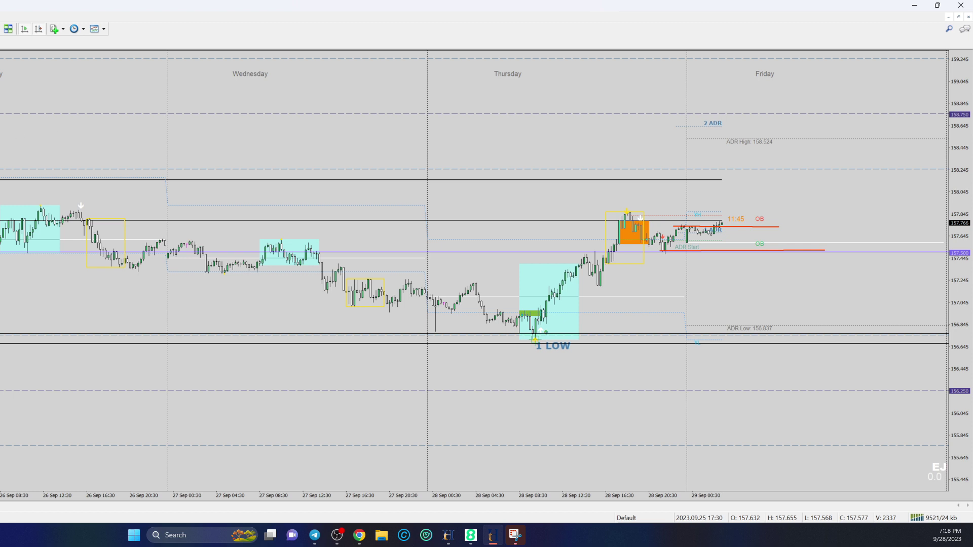
- Cycle to NJ, widen its price scale, then move on to the GA chart
{"action": "key", "text": "ctrl+Tab"}
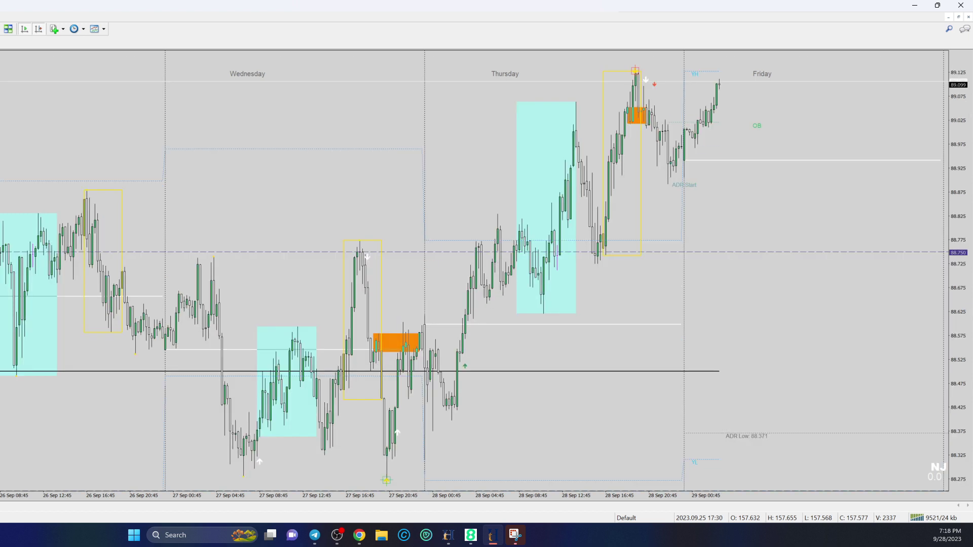
{"action": "left_click_drag", "start_coordinate": [939, 83], "coordinate": [940, 375]}
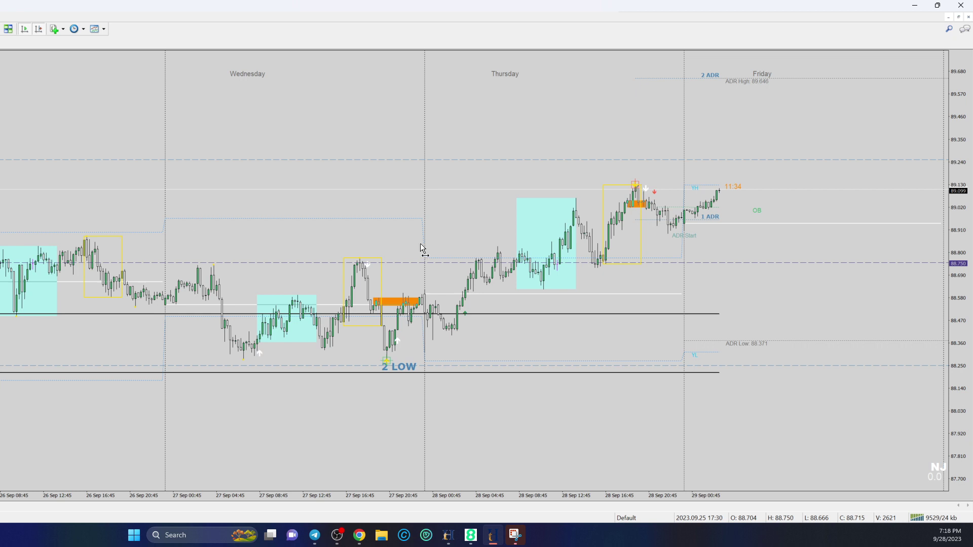
{"action": "key", "text": "ctrl+F6"}
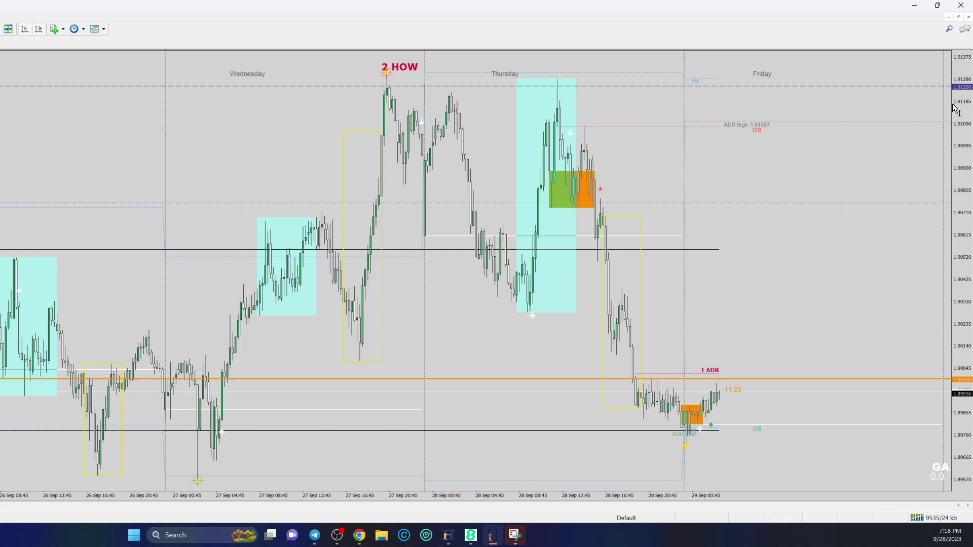
- Compress the GA scale to reveal 2 ADR and 3 ADR, and draw a red line near 1.9030
{"action": "left_click_drag", "start_coordinate": [955, 108], "coordinate": [952, 299]}
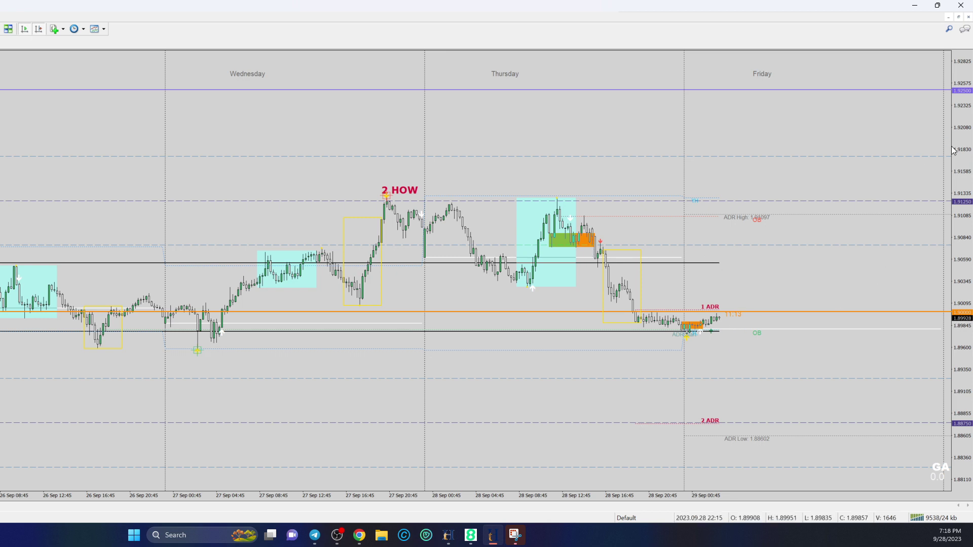
{"action": "left_click_drag", "start_coordinate": [957, 144], "coordinate": [961, 181]}
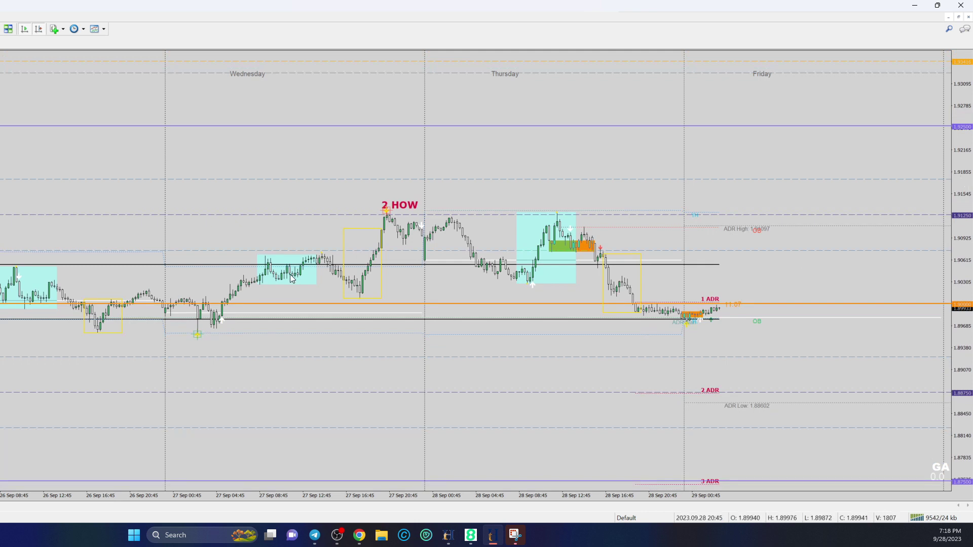
{"action": "mouse_move", "coordinate": [712, 320]}
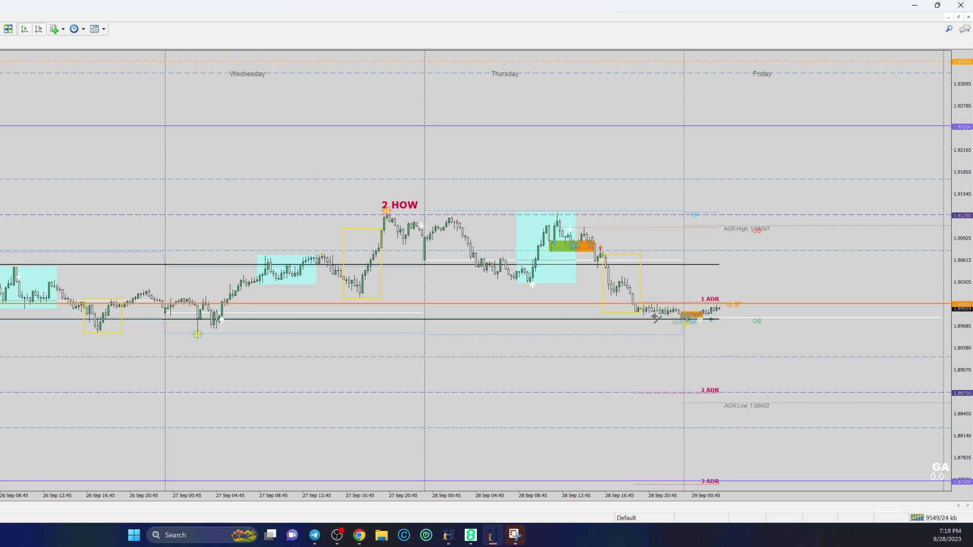
{"action": "left_click_drag", "start_coordinate": [626, 280], "coordinate": [788, 281]}
- Flatten and reposition the red GA line, then Ctrl-drag a copy below price
{"action": "left_click_drag", "start_coordinate": [789, 277], "coordinate": [789, 279]}
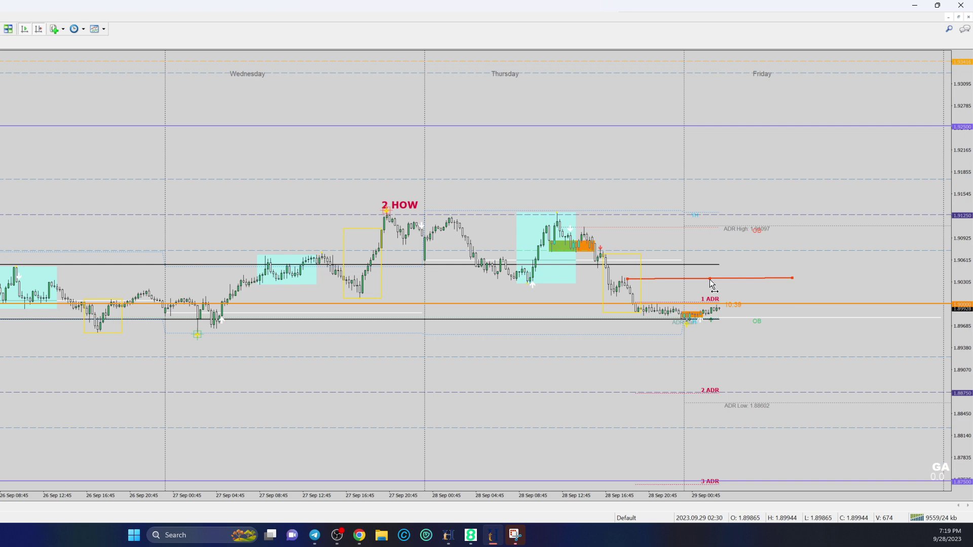
{"action": "scroll", "coordinate": [711, 288], "scroll_direction": "up", "scroll_amount": 1}
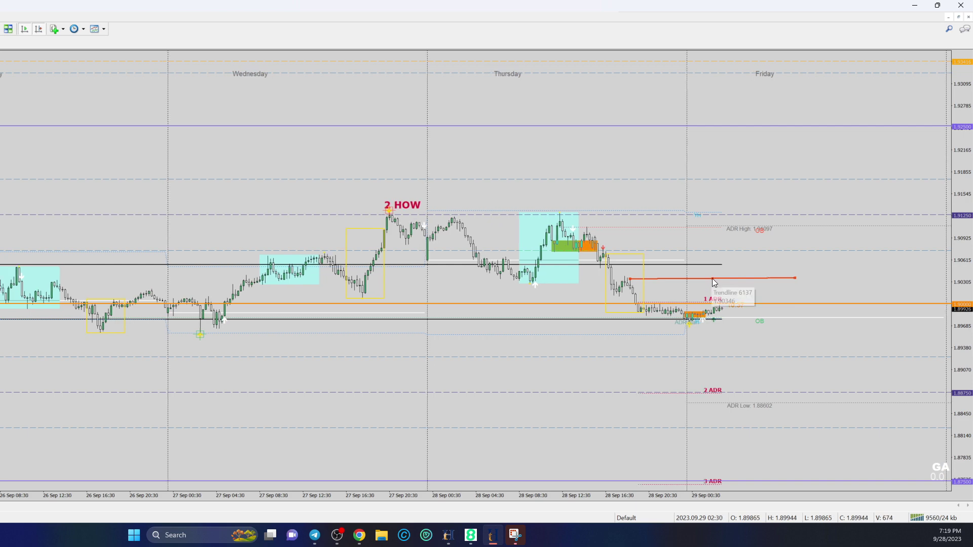
{"action": "double_click", "coordinate": [712, 278]}
{"action": "scroll", "coordinate": [723, 287], "scroll_direction": "down", "scroll_amount": 1}
{"action": "left_click_drag", "start_coordinate": [712, 301], "coordinate": [706, 286]}
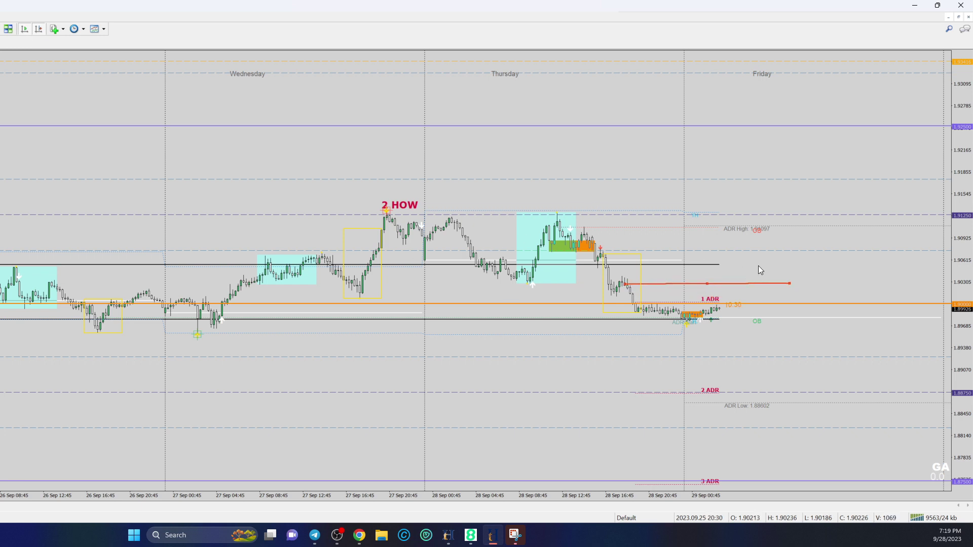
{"action": "scroll", "coordinate": [706, 287], "scroll_direction": "up", "scroll_amount": 2}
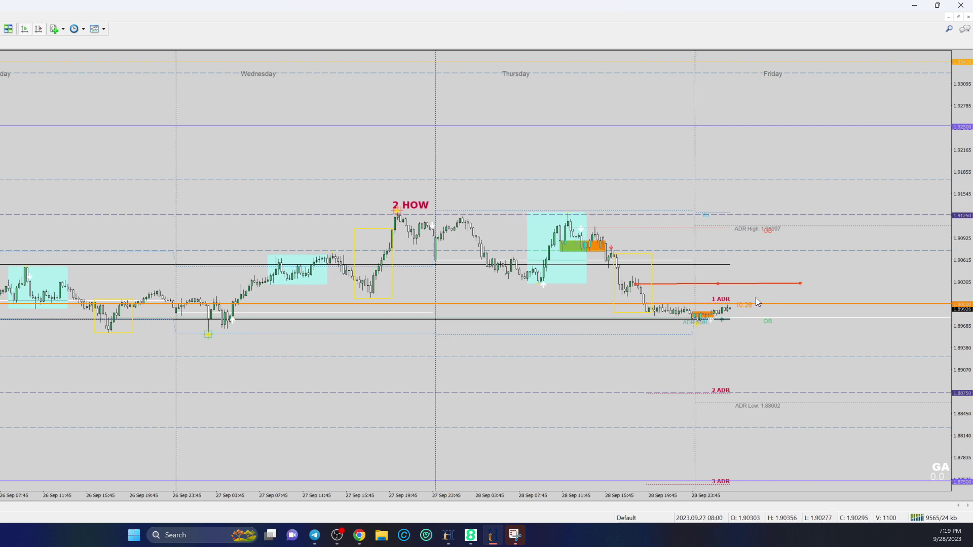
{"action": "scroll", "coordinate": [755, 297], "scroll_direction": "down", "scroll_amount": 2}
{"action": "left_click_drag", "start_coordinate": [707, 287], "coordinate": [709, 319]}
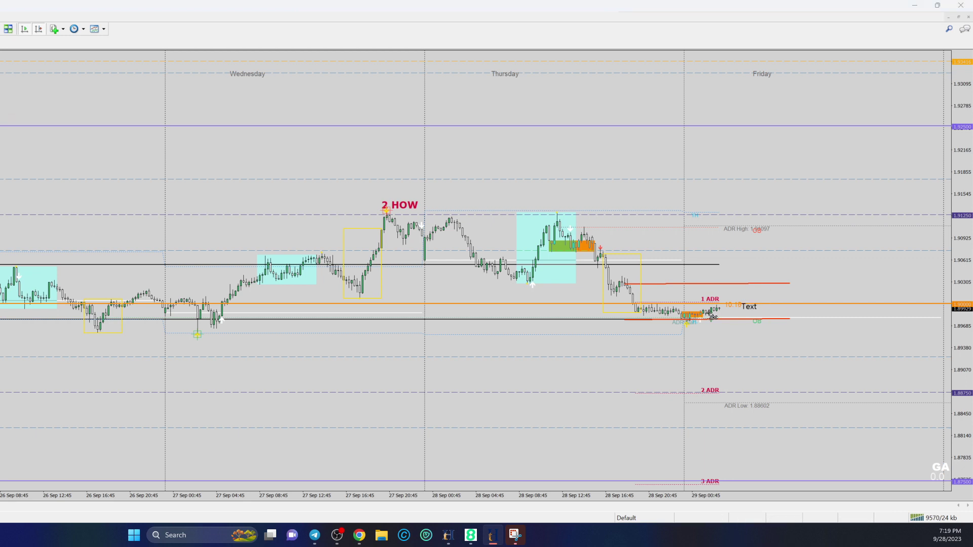
- Add an 'SHHD' text label beside the current price, then switch to the GU chart
{"action": "left_click", "coordinate": [742, 303]}
{"action": "double_click", "coordinate": [283, 257]}
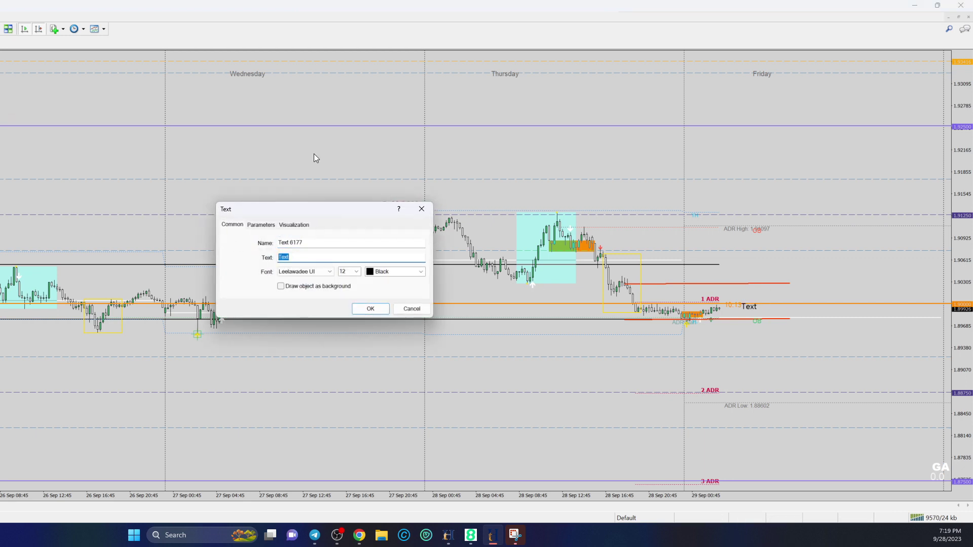
{"action": "type", "text": "SHHD"}
{"action": "key", "text": "Return"}
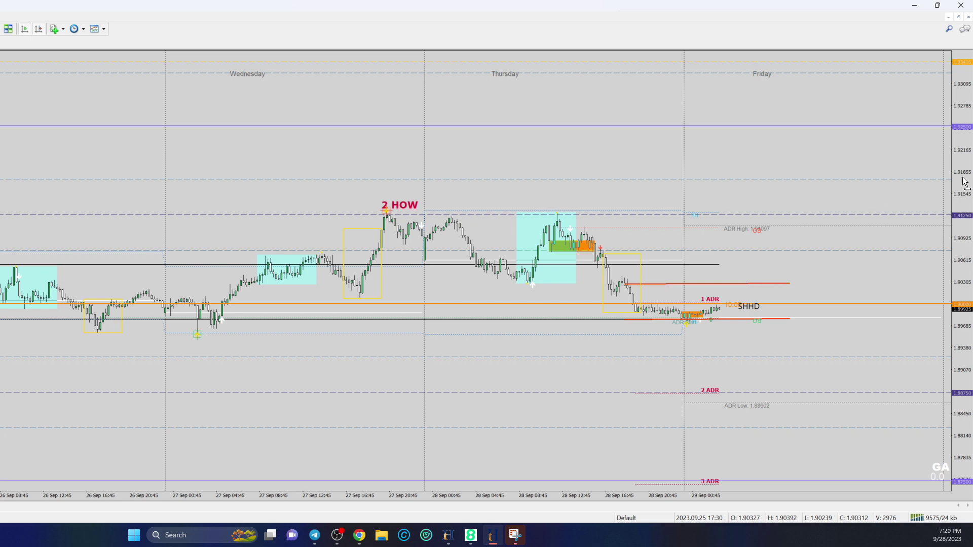
{"action": "key", "text": "ctrl+Tab"}
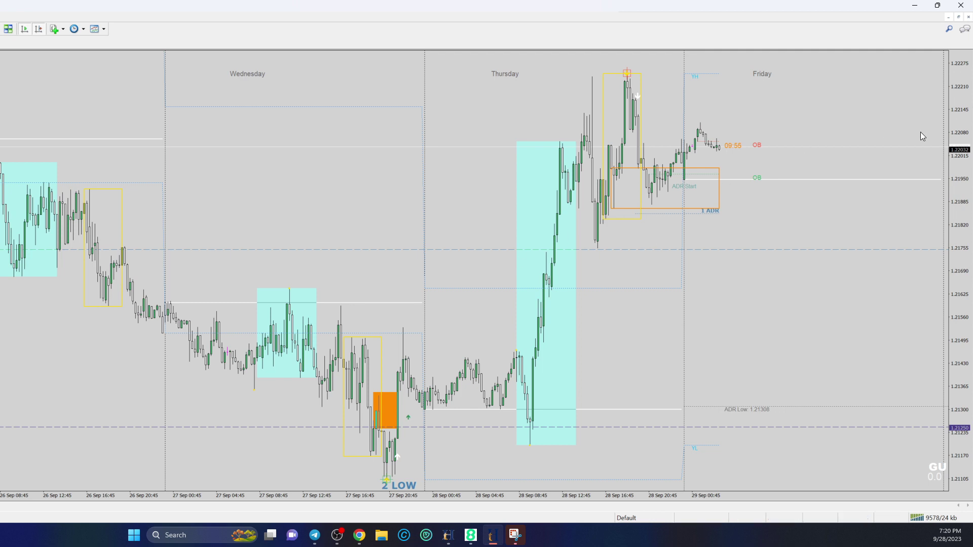
- Widen the GU price scale to show ADR High 1.22747 and 2 ADR, then switch to NU
{"action": "left_click_drag", "start_coordinate": [959, 101], "coordinate": [816, 323]}
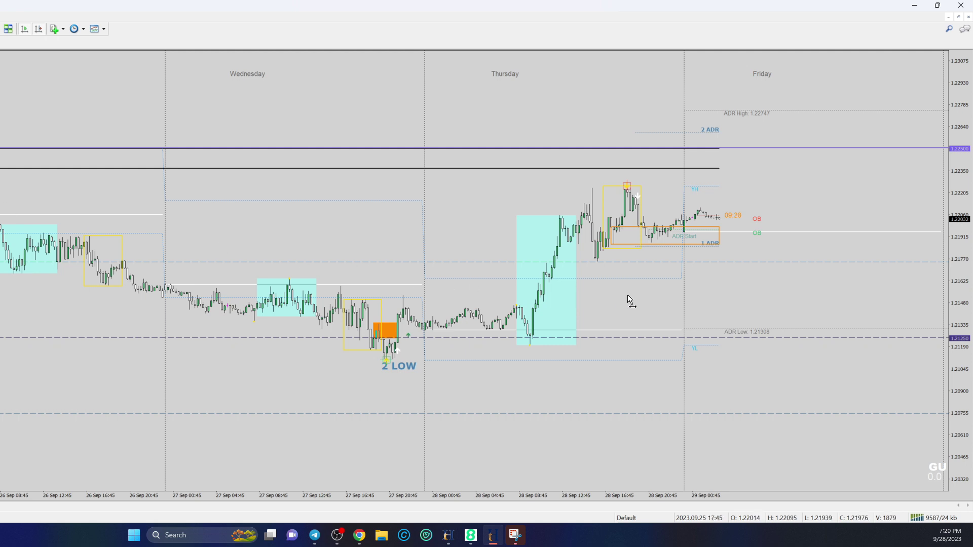
{"action": "key", "text": "Down"}
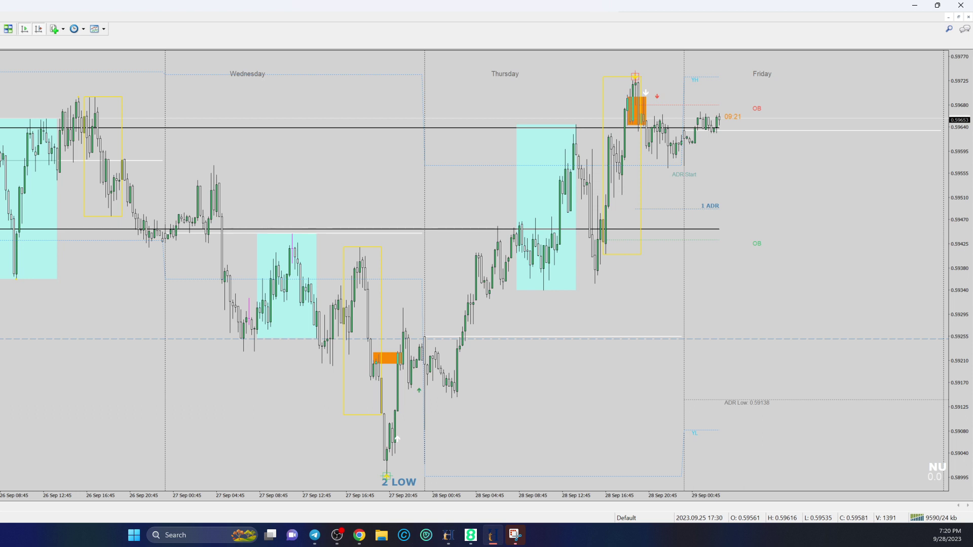
- Switch to the EU chart and widen its price scale to reveal 2 ADR, 3 ADR and ADR Low 1.04964
{"action": "key", "text": "Down"}
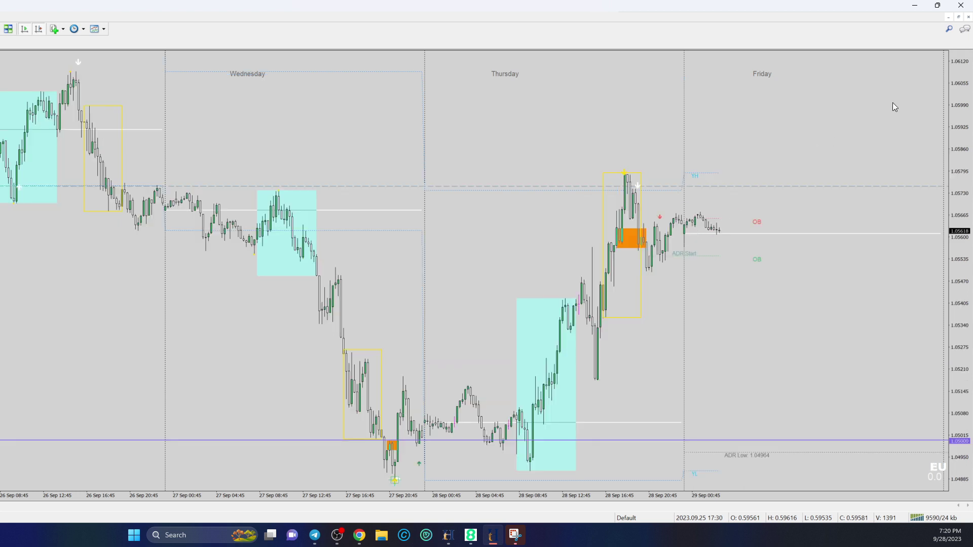
{"action": "left_click_drag", "start_coordinate": [959, 97], "coordinate": [960, 326]}
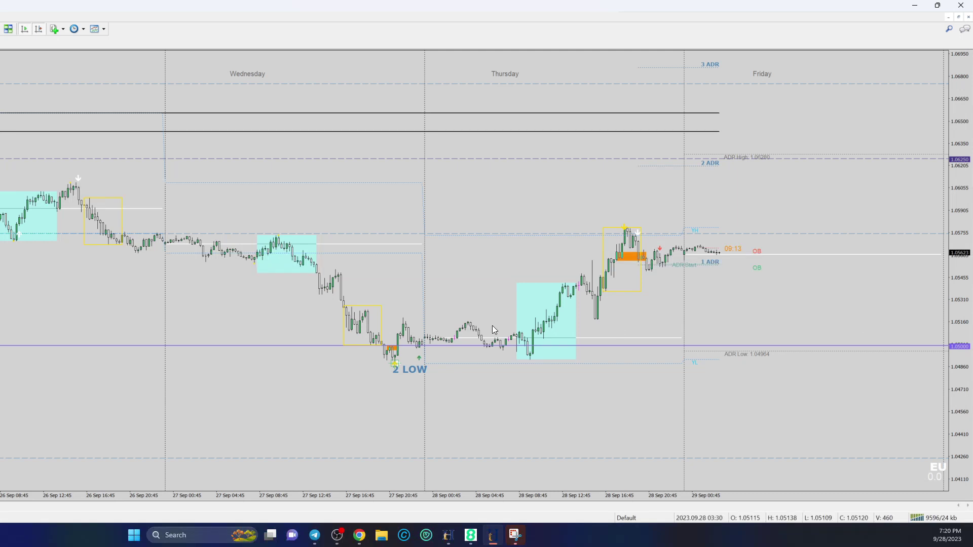